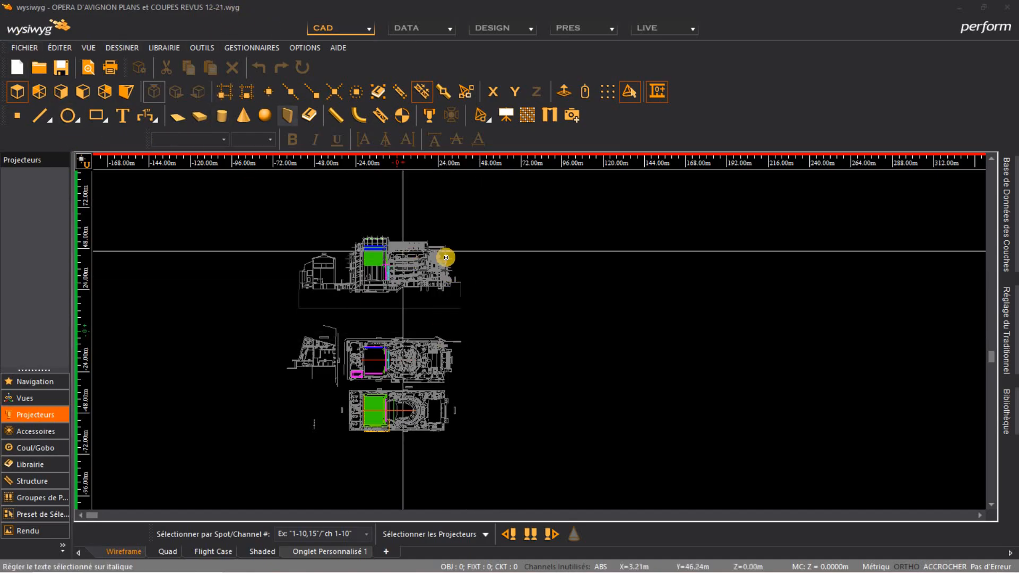
Open the layer database and browse through the list of layers in the drawing
mouse_move(424, 281)
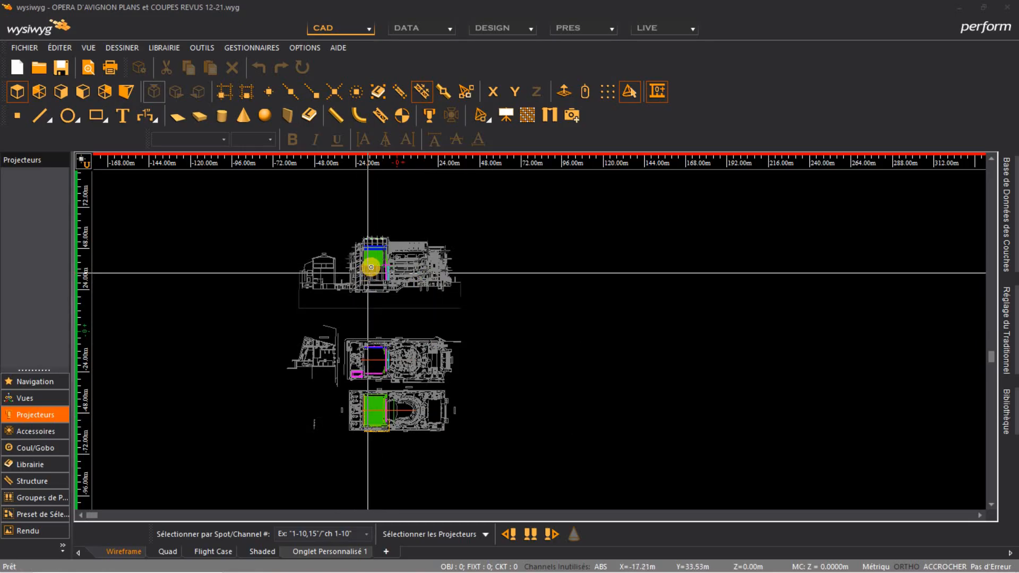
scroll(372, 267, up, 5)
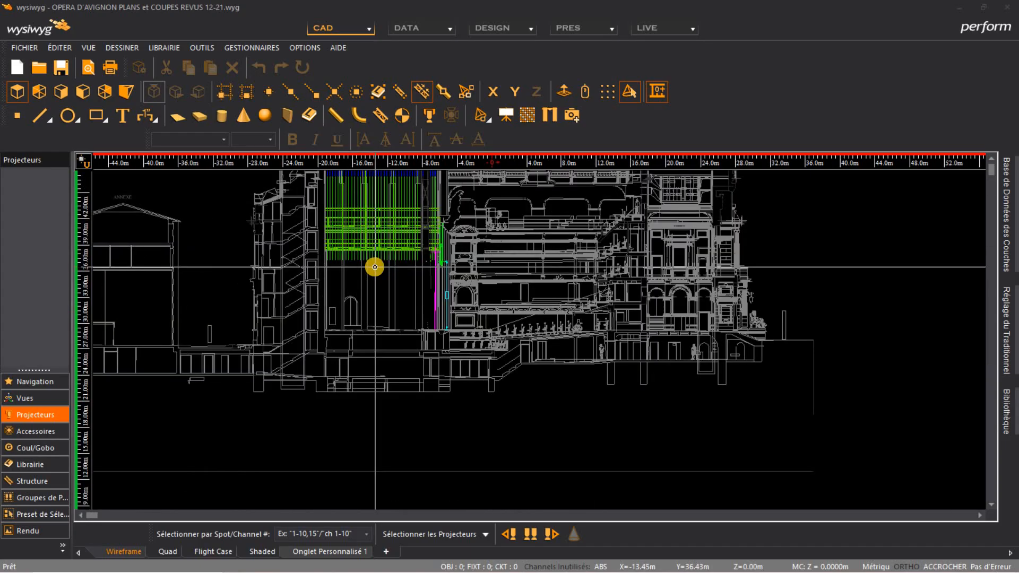
scroll(375, 266, down, 2)
middle_drag(390, 418, 417, 253)
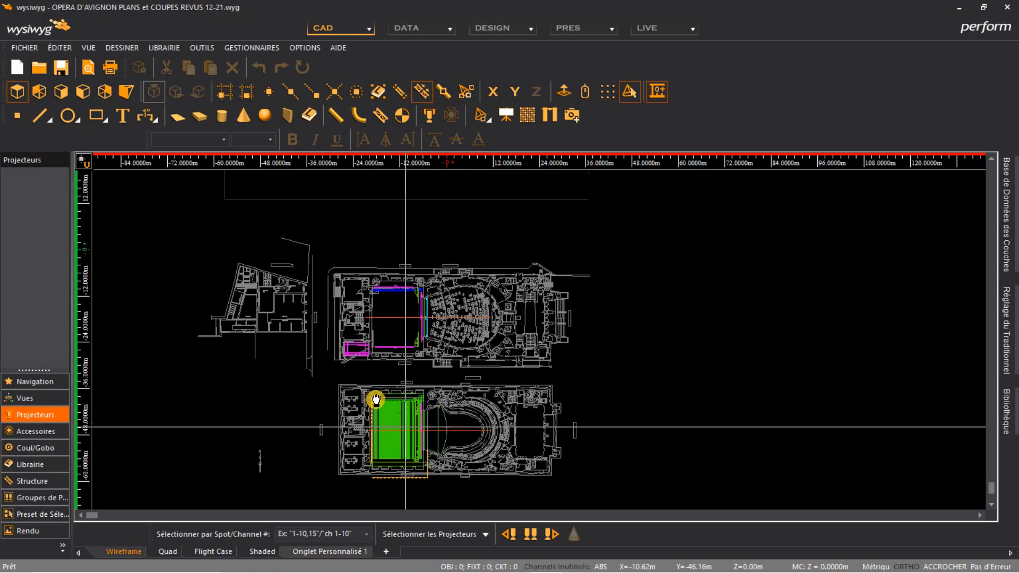
middle_drag(376, 399, 361, 387)
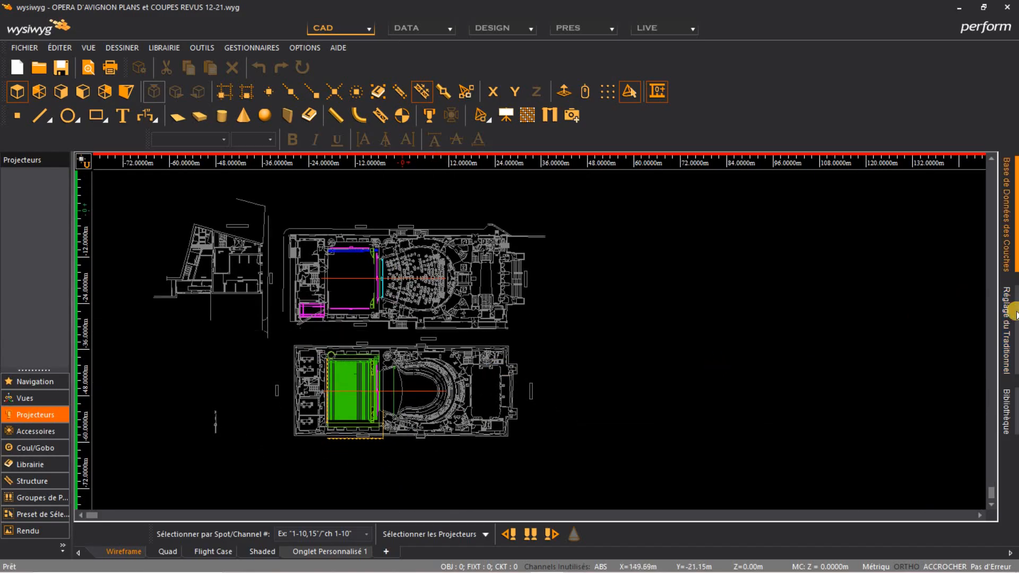
mouse_move(1005, 250)
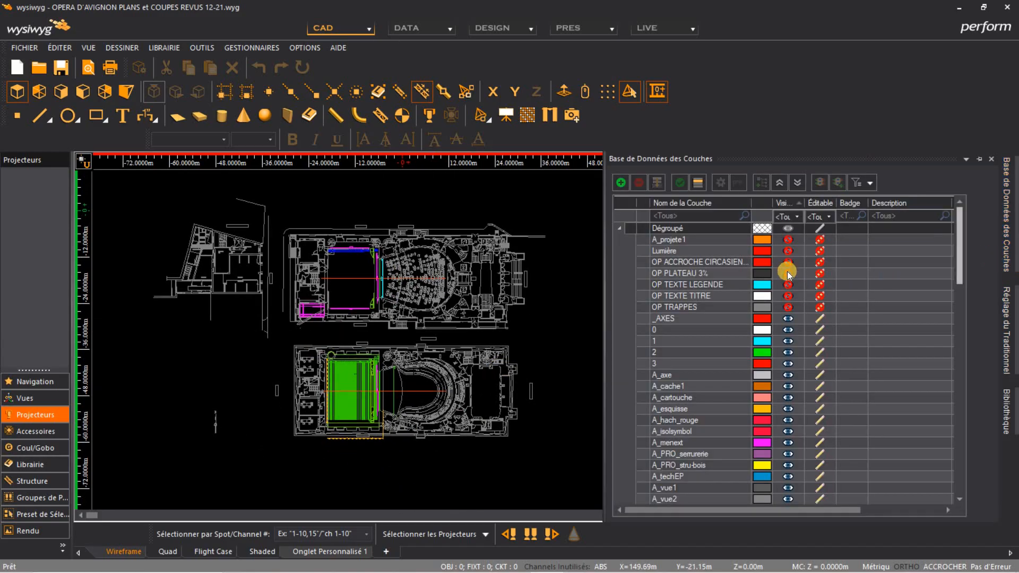
scroll(786, 279, down, 7)
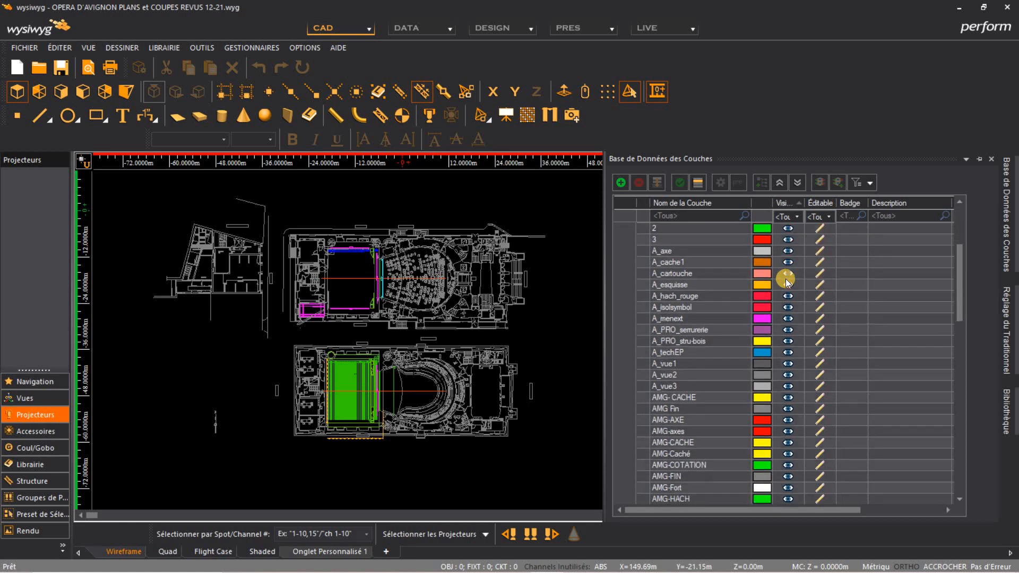
scroll(785, 276, down, 15)
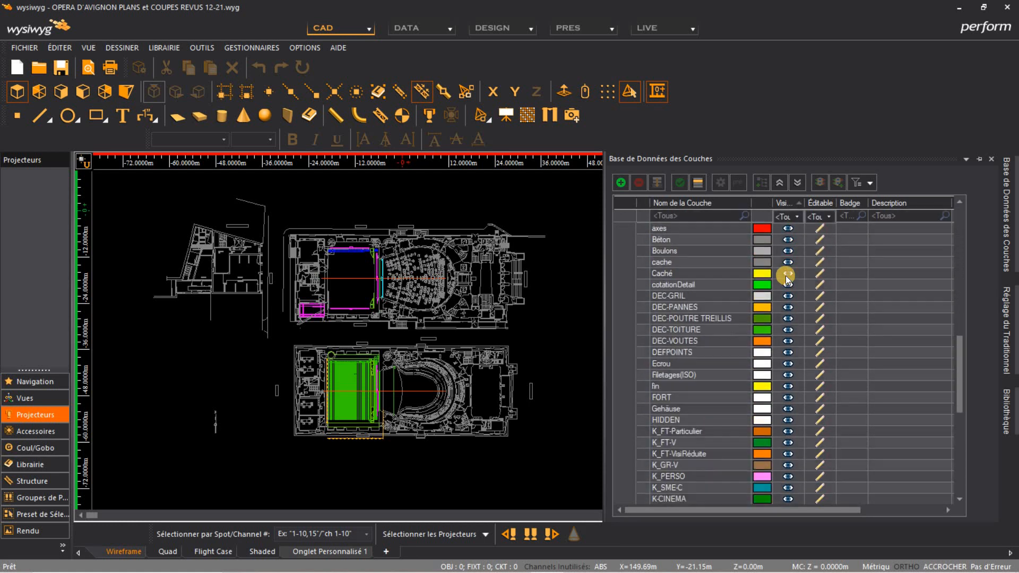
scroll(786, 276, down, 7)
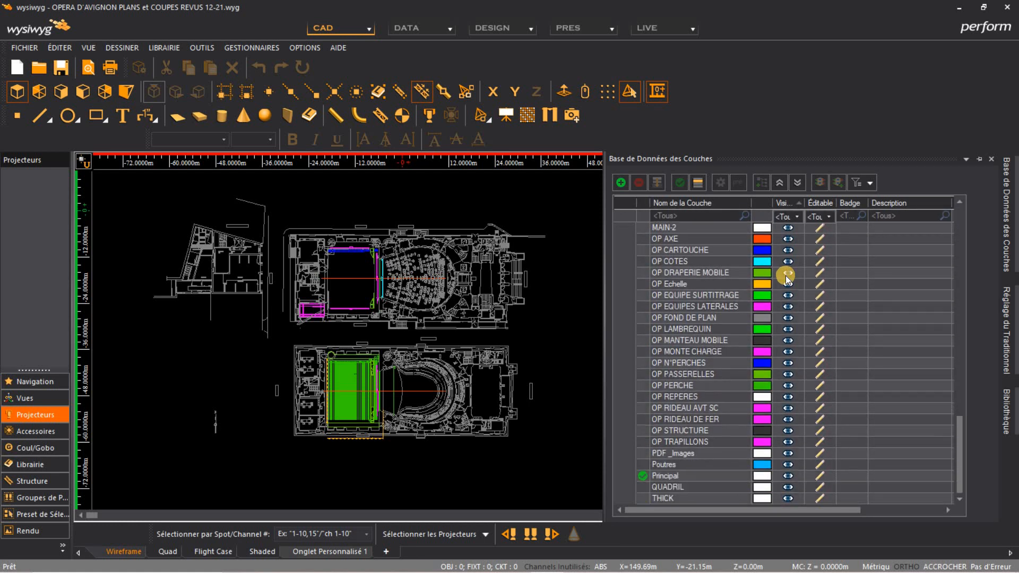
scroll(711, 230, up, 8)
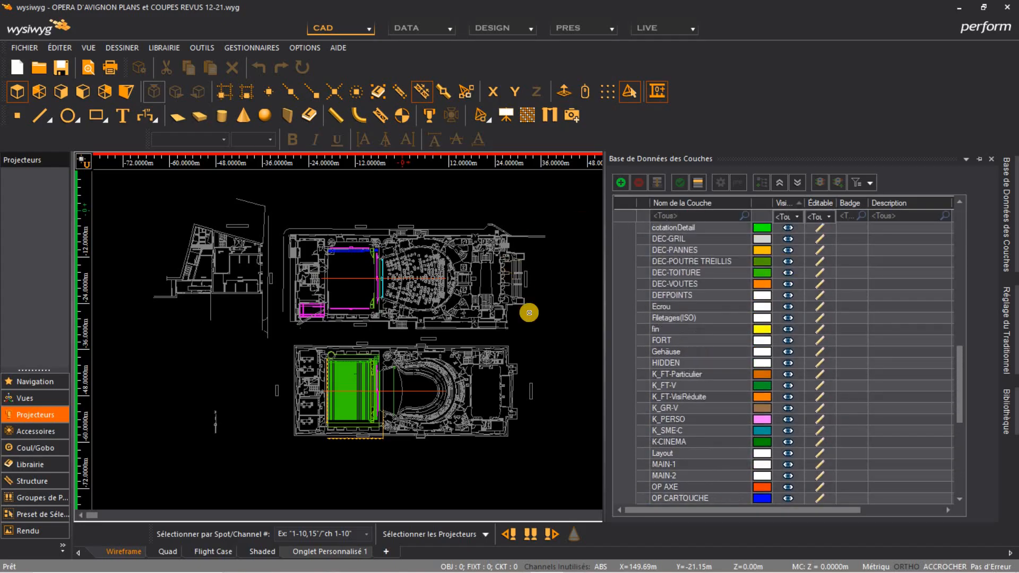
scroll(375, 382, up, 6)
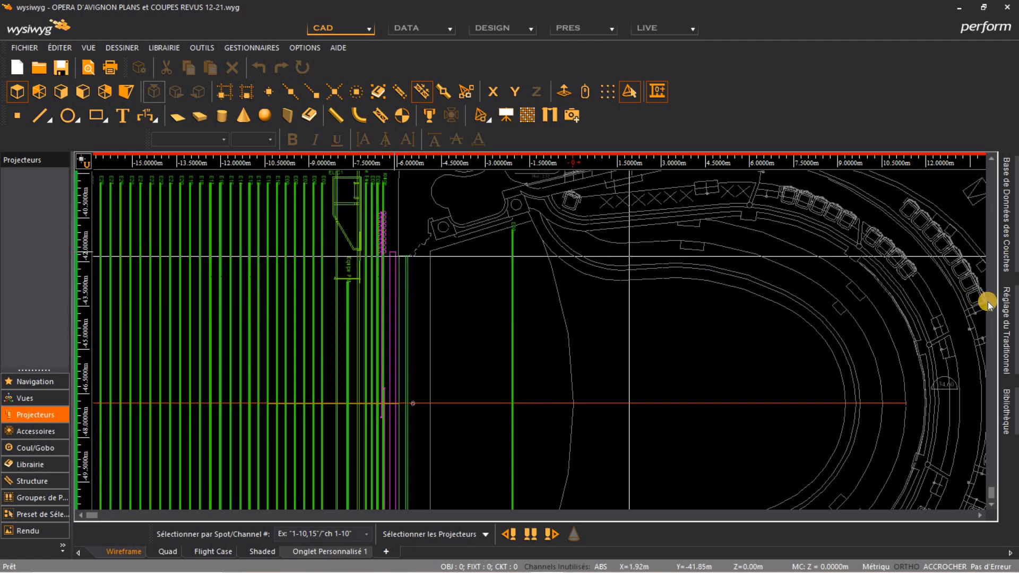
Hide the OP RIDEAU DE FER layer in the layer database
click(1005, 308)
click(1004, 234)
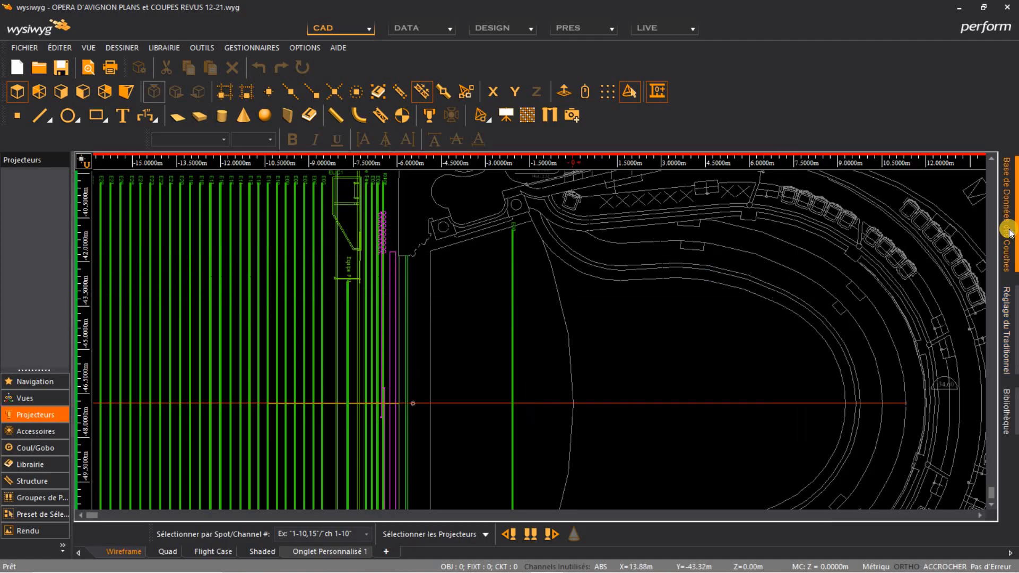
scroll(769, 340, down, 7)
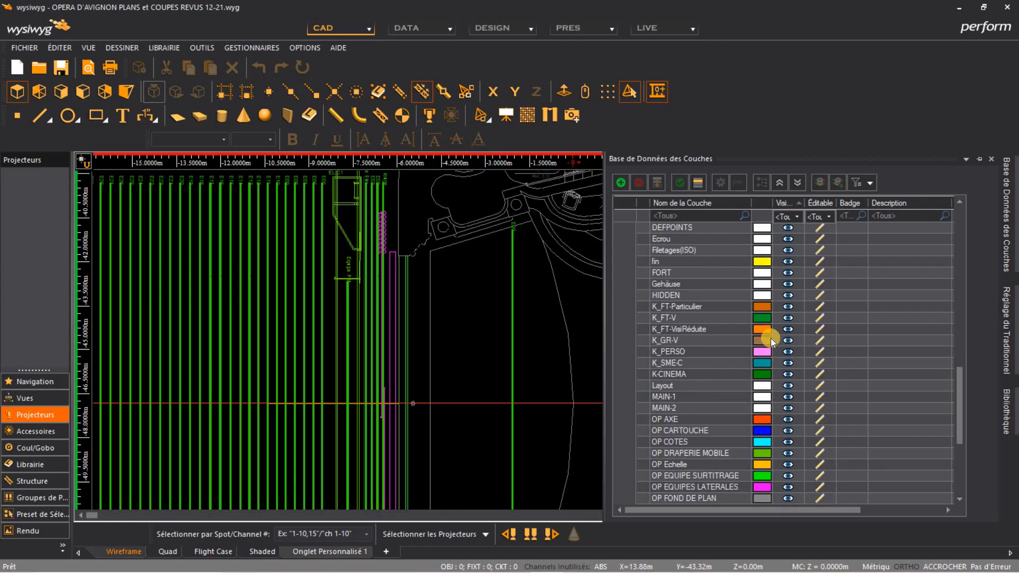
scroll(751, 368, down, 2)
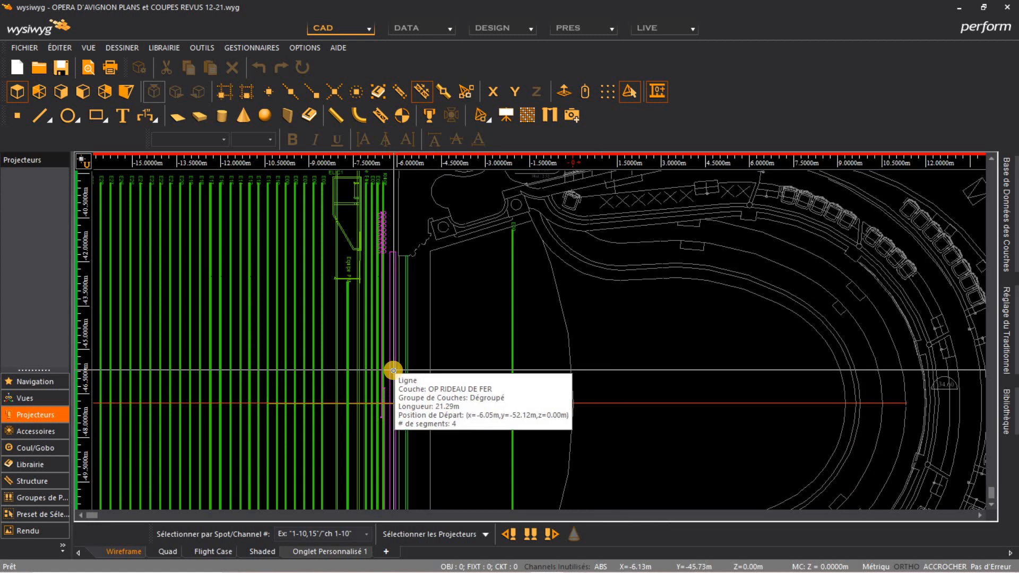
click(1008, 258)
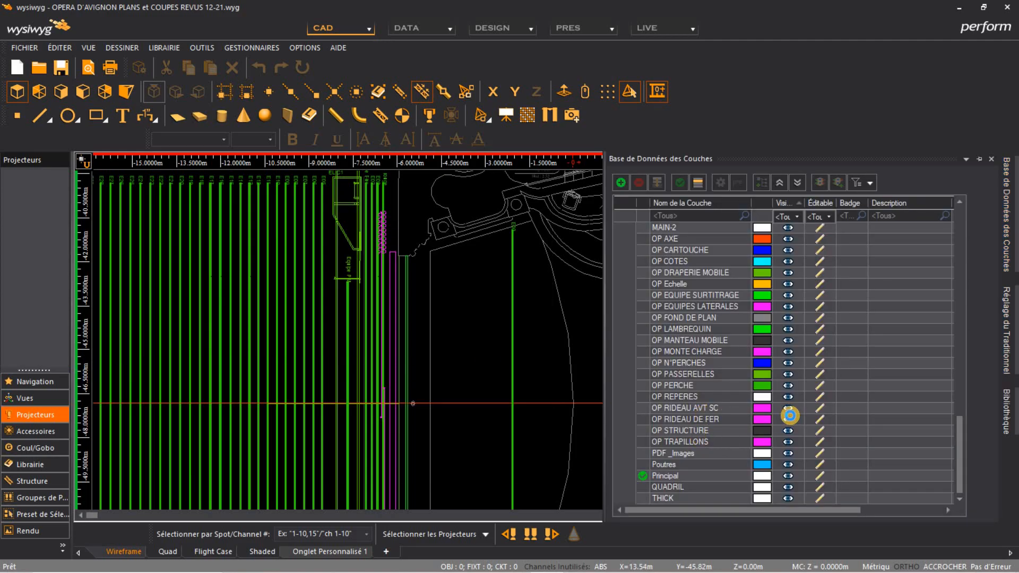
click(789, 419)
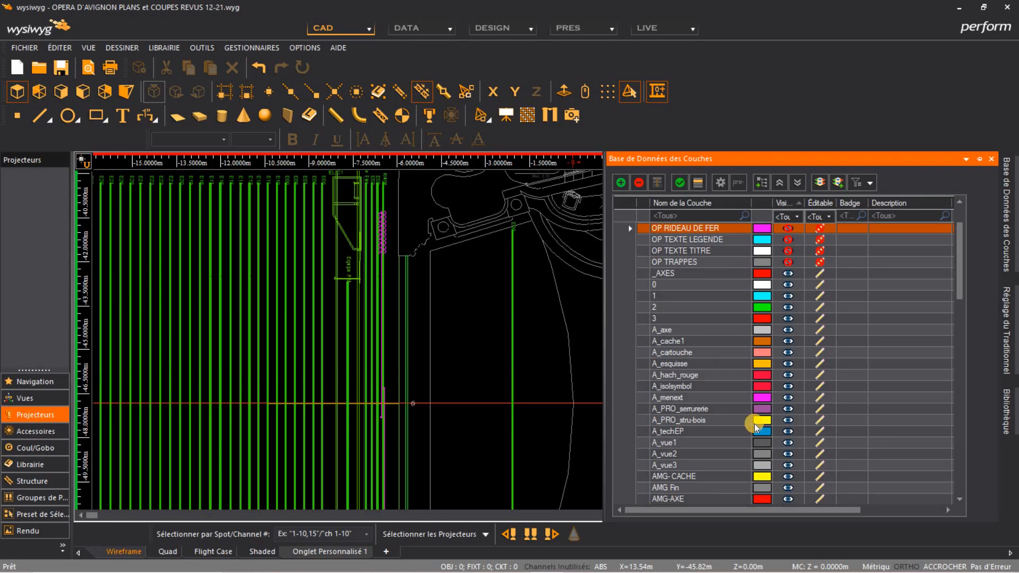
Hide the OP PERCHE layer in the layer database
scroll(786, 380, down, 20)
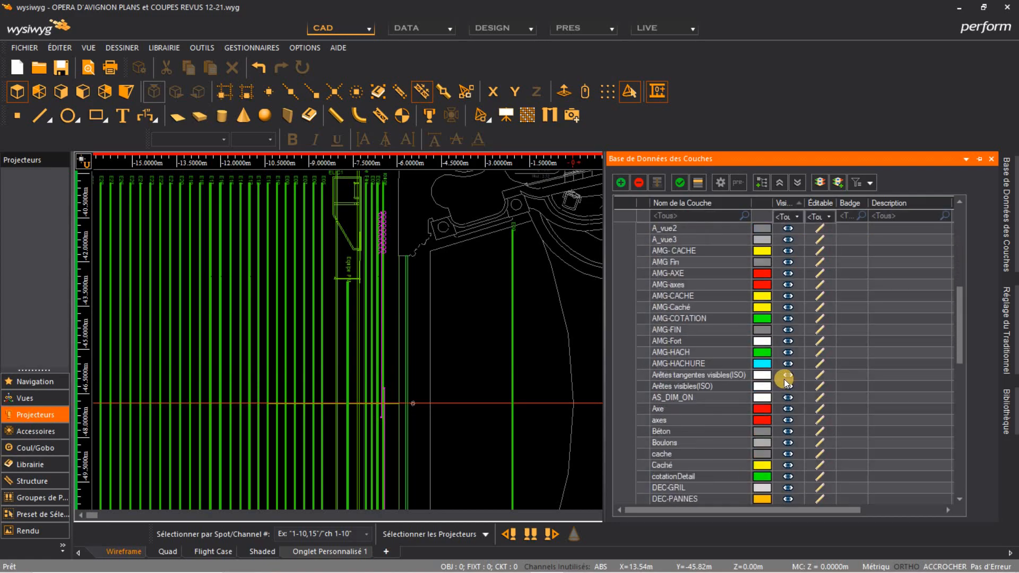
scroll(784, 377, down, 4)
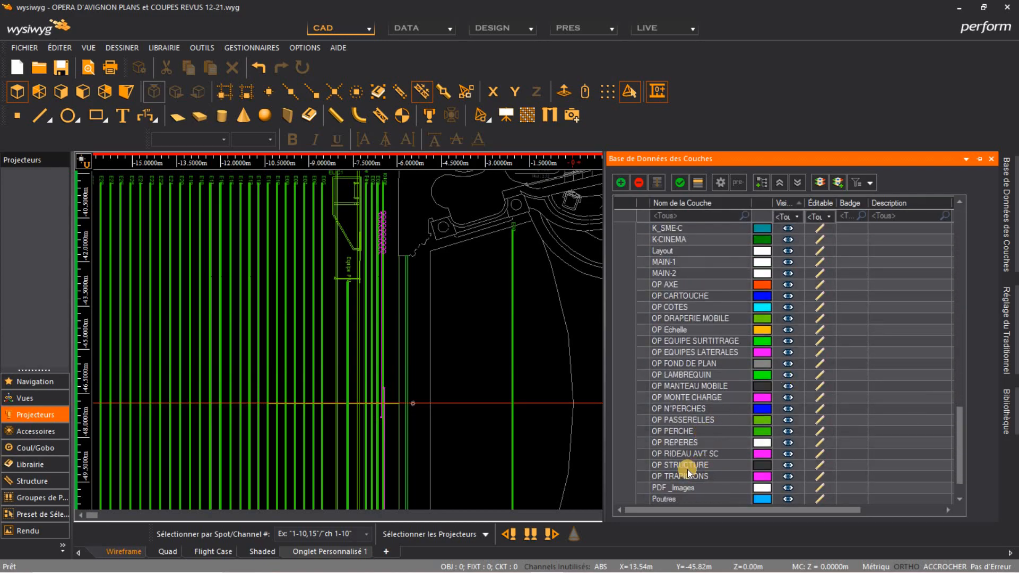
click(789, 431)
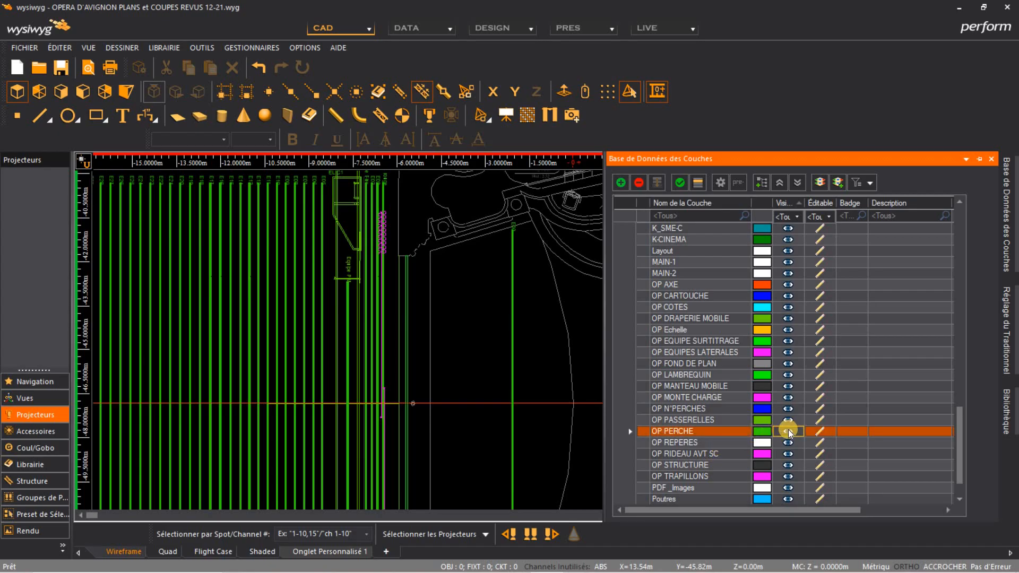
click(787, 431)
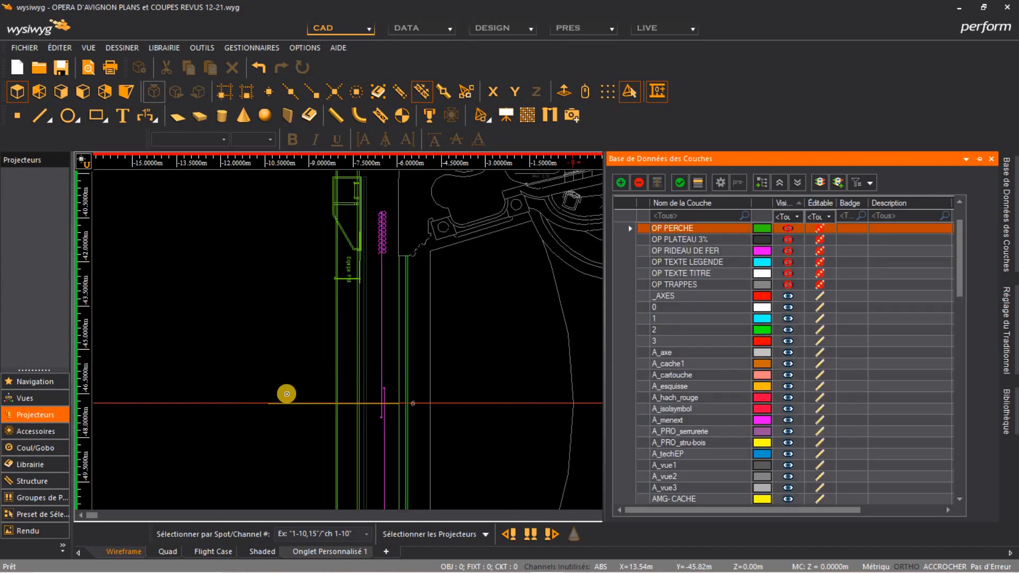
Make the OP PERCHE layer visible again in the layer database
scroll(287, 393, down, 3)
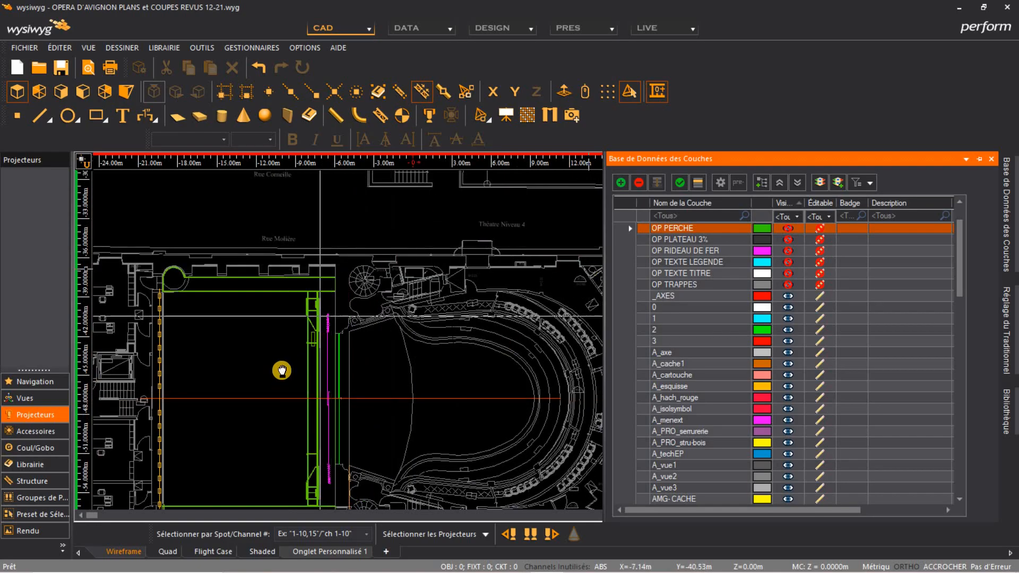
middle_drag(282, 372, 359, 351)
scroll(360, 350, down, 2)
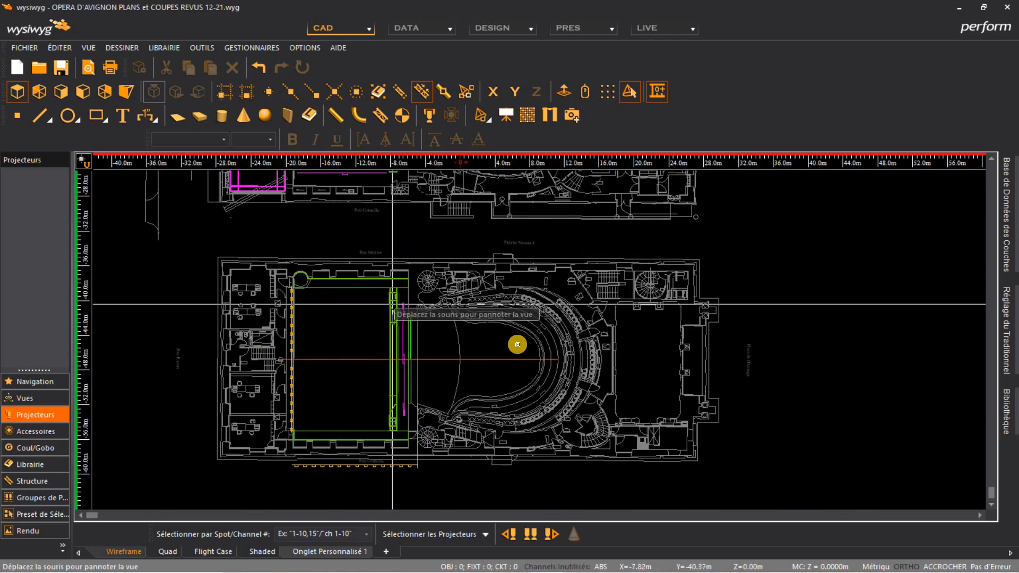
middle_drag(478, 358, 460, 343)
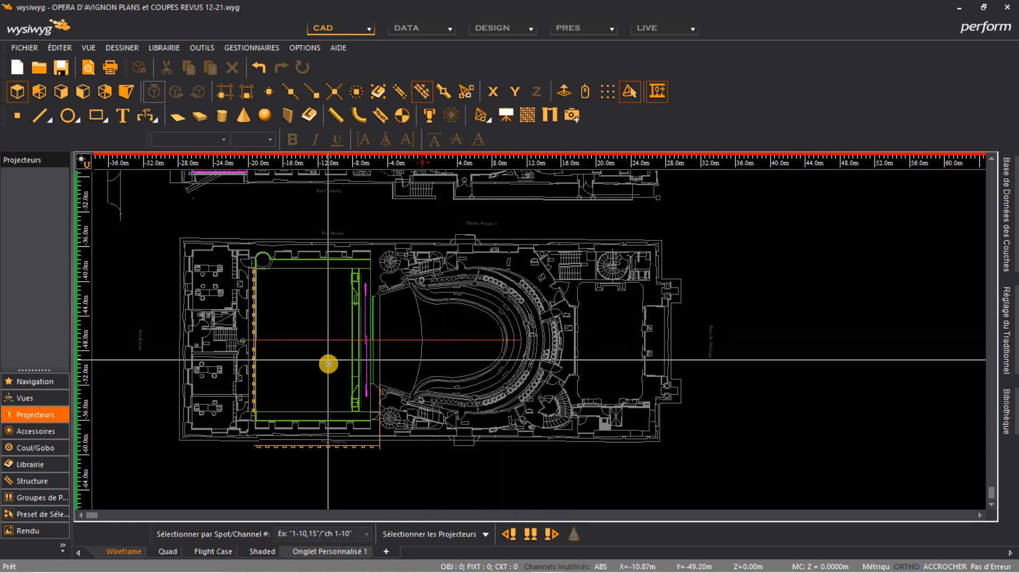
scroll(481, 336, down, 2)
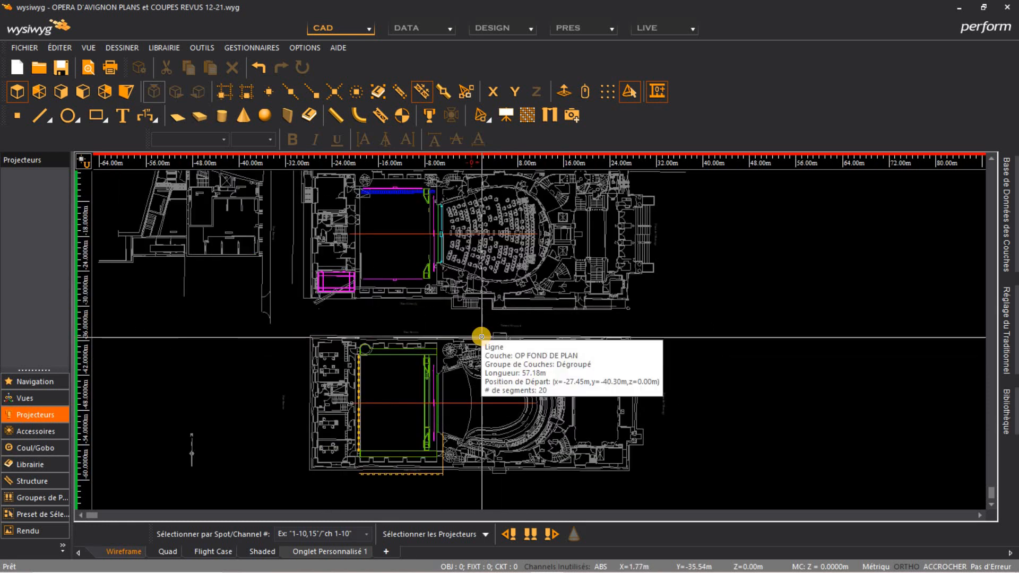
click(1015, 325)
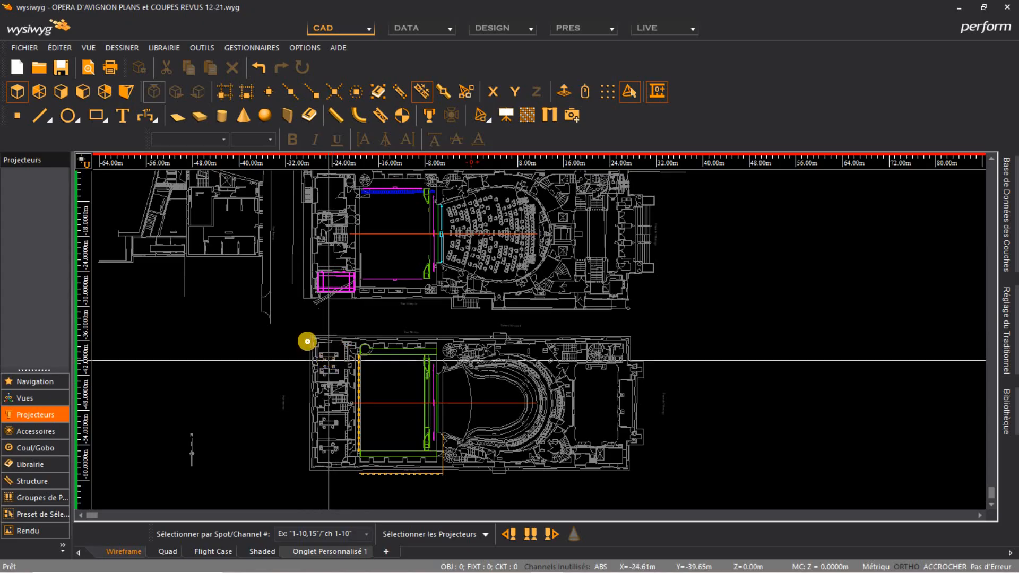
click(1012, 268)
scroll(803, 422, down, 5)
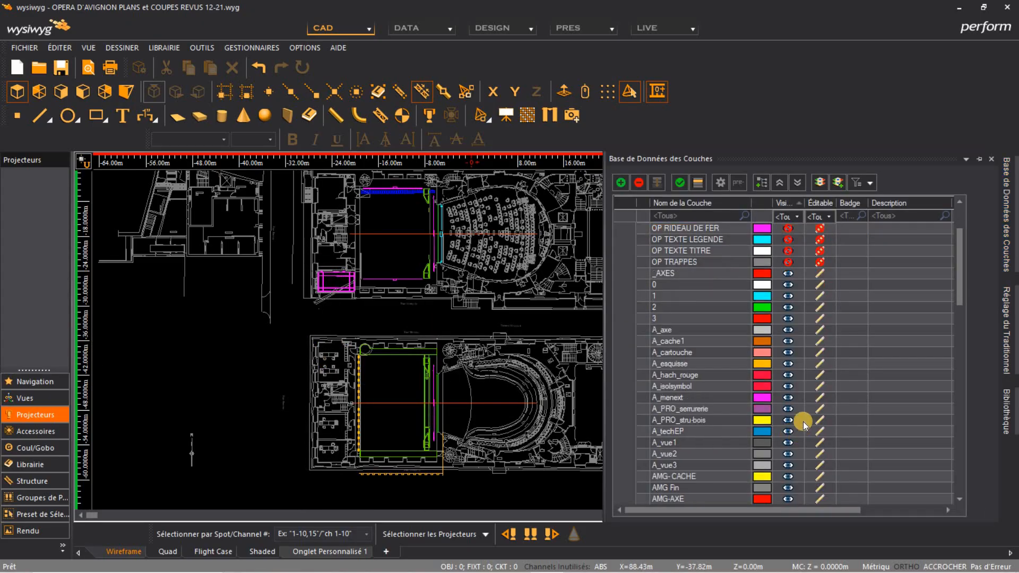
scroll(807, 394, up, 8)
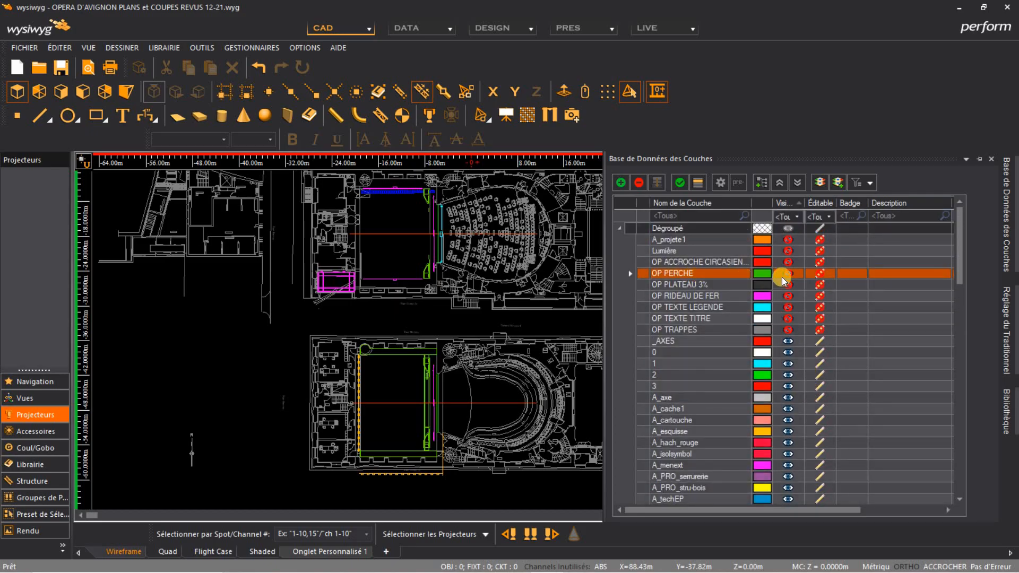
click(786, 274)
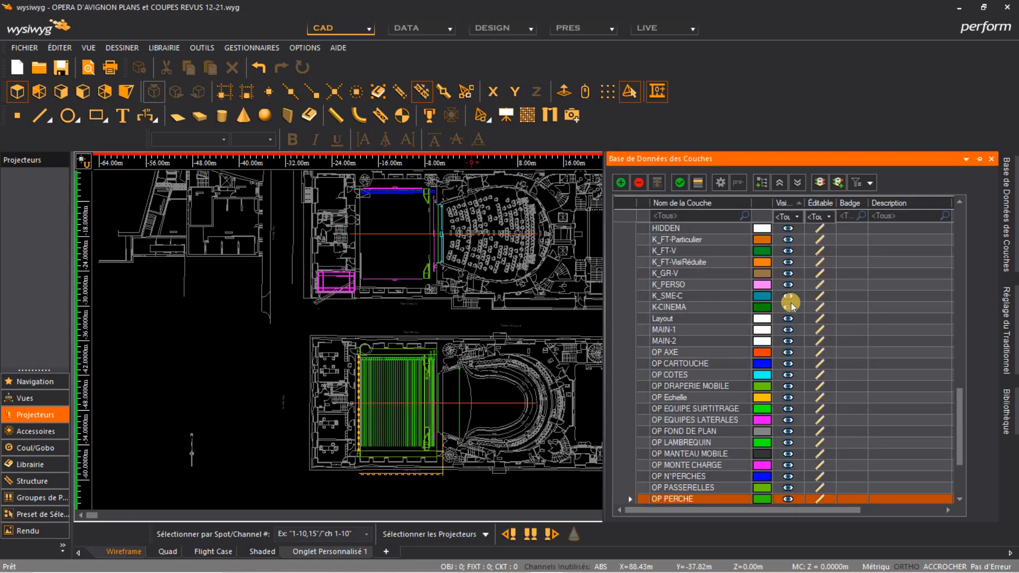
Make the OP RIDEAU DE FER layer visible again
scroll(791, 301, up, 10)
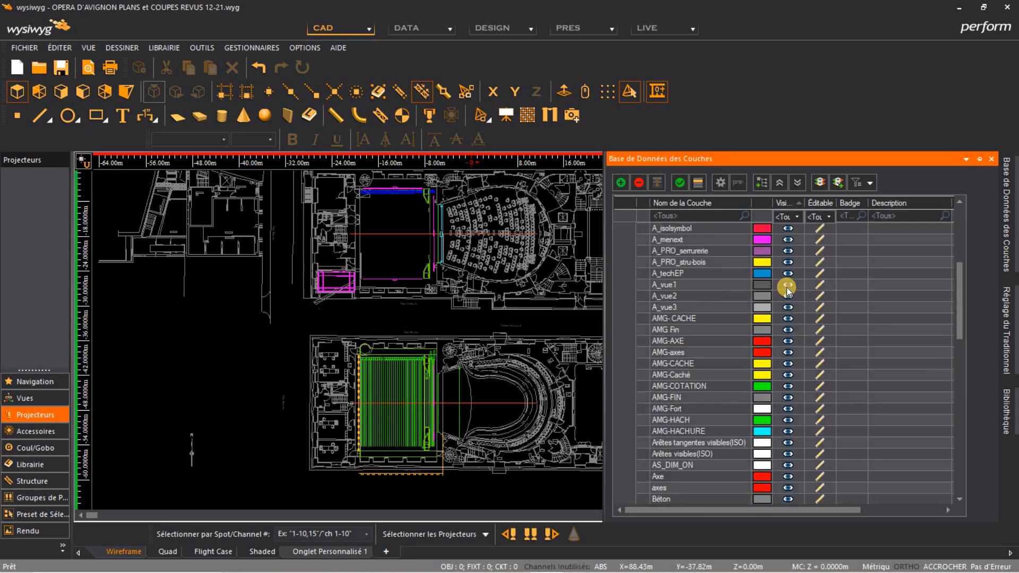
scroll(787, 288, up, 6)
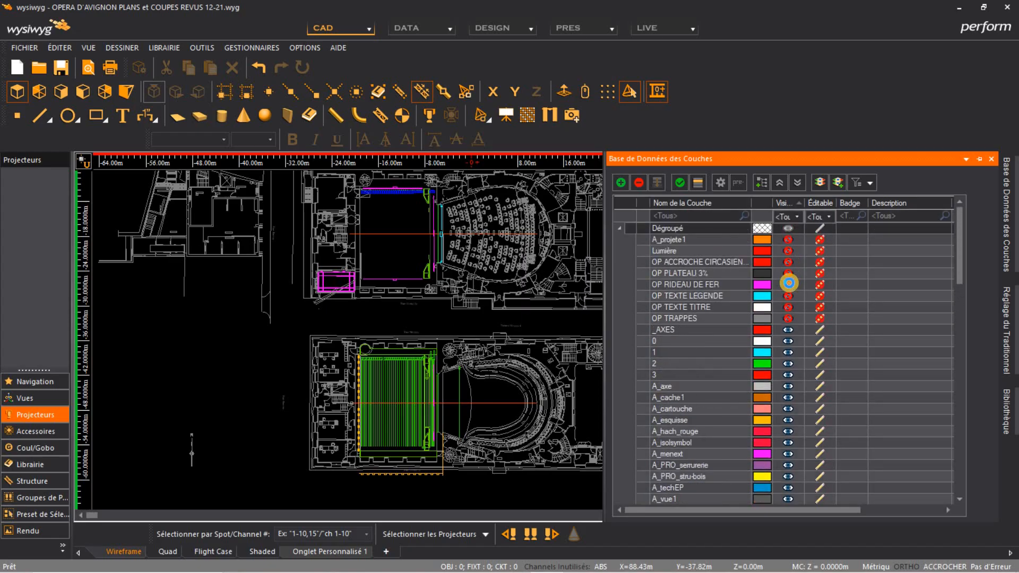
click(789, 283)
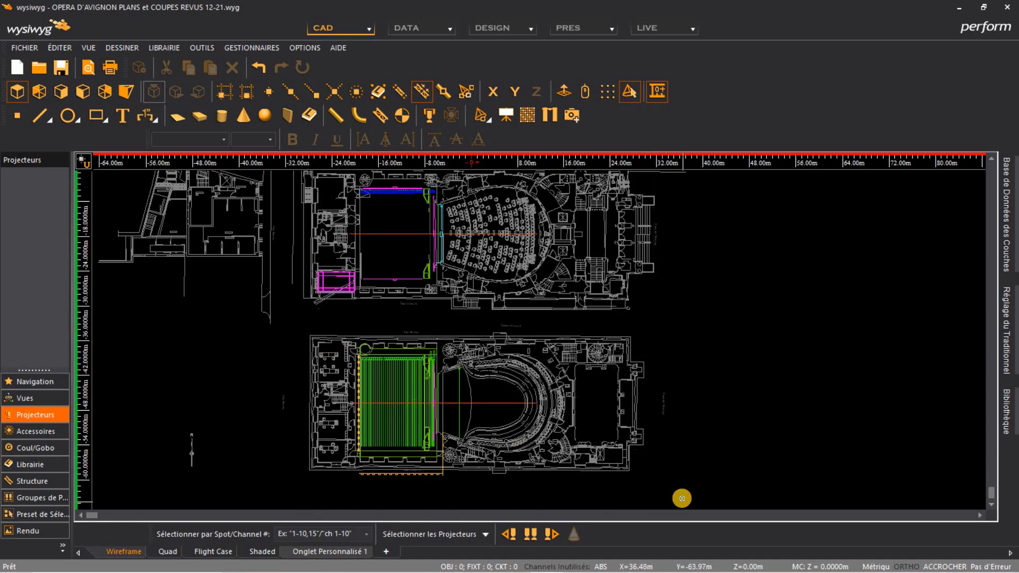
Select the lower floor plan and rotate it by -90 degrees around a point to its right
drag(296, 329, 682, 498)
click(513, 91)
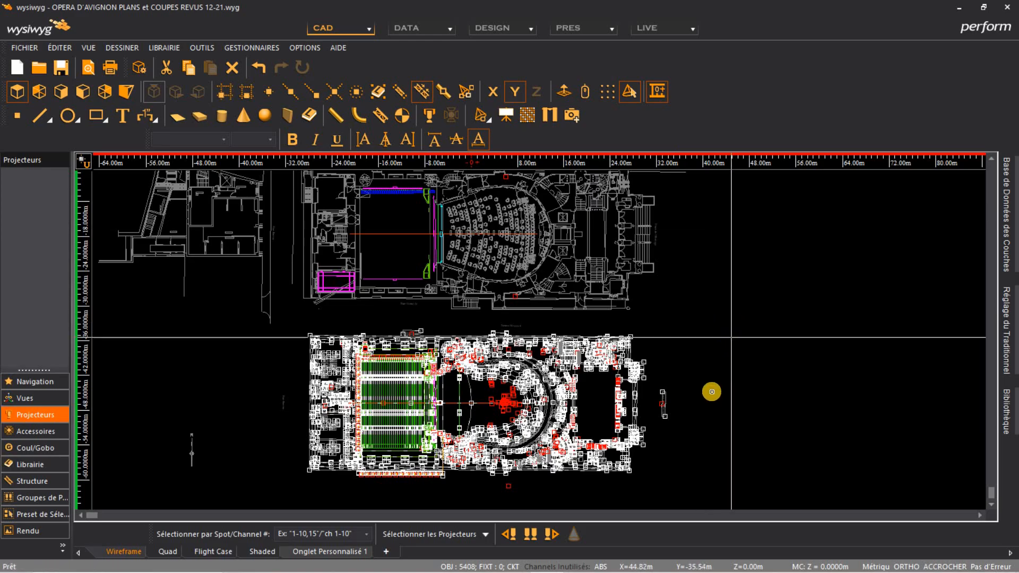
click(717, 392)
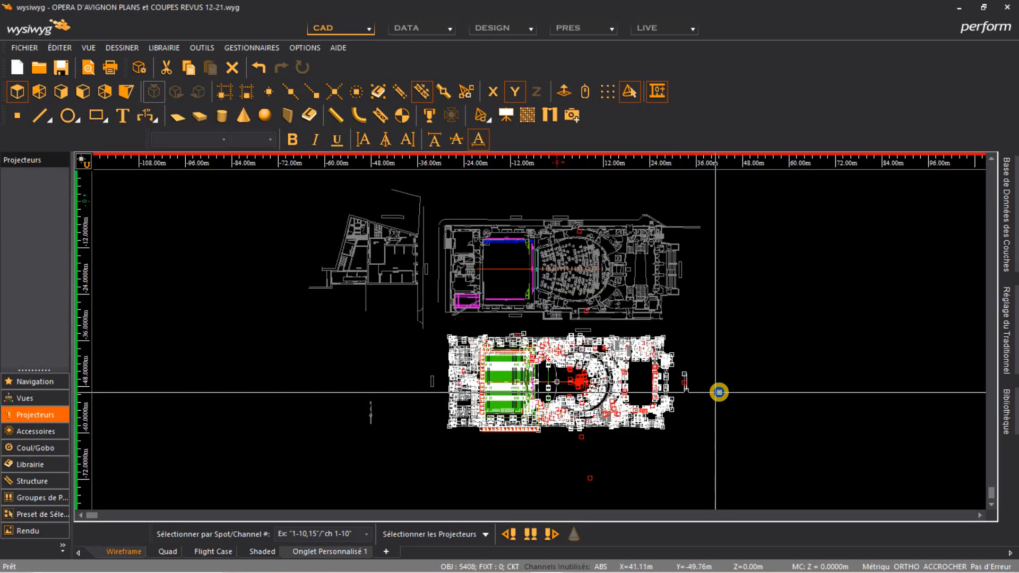
right_click(738, 413)
click(760, 433)
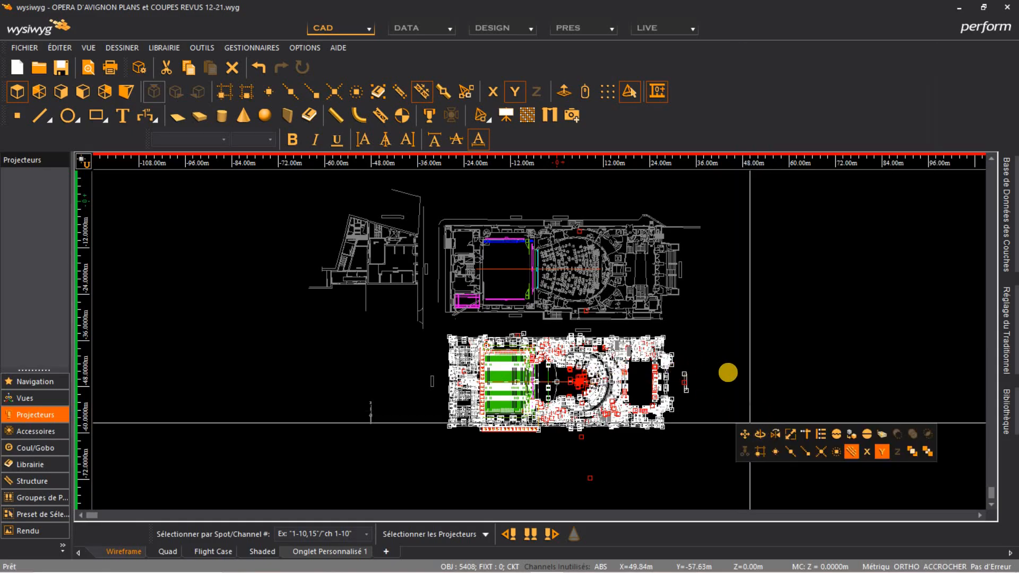
click(728, 371)
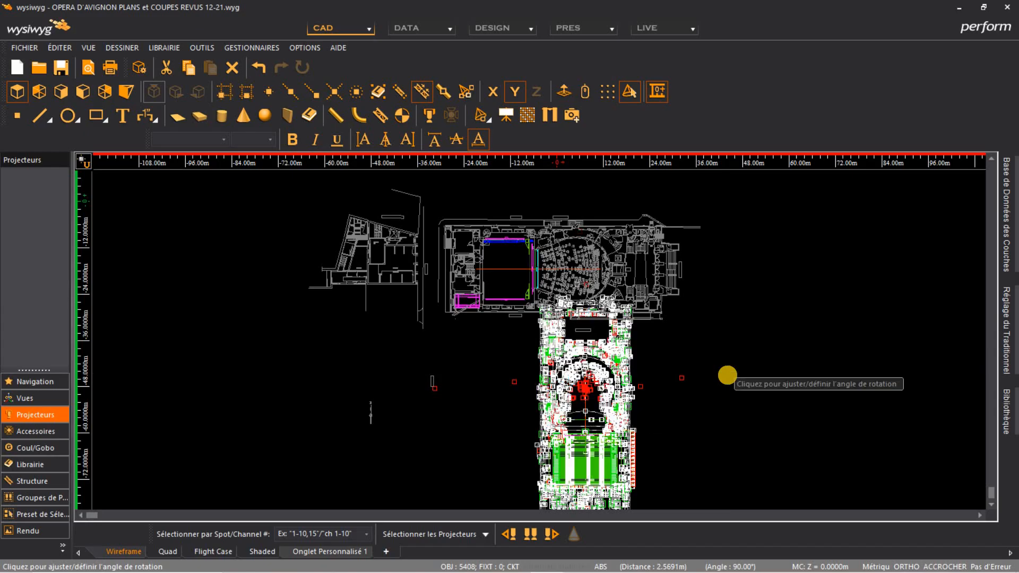
scroll(727, 375, down, 2)
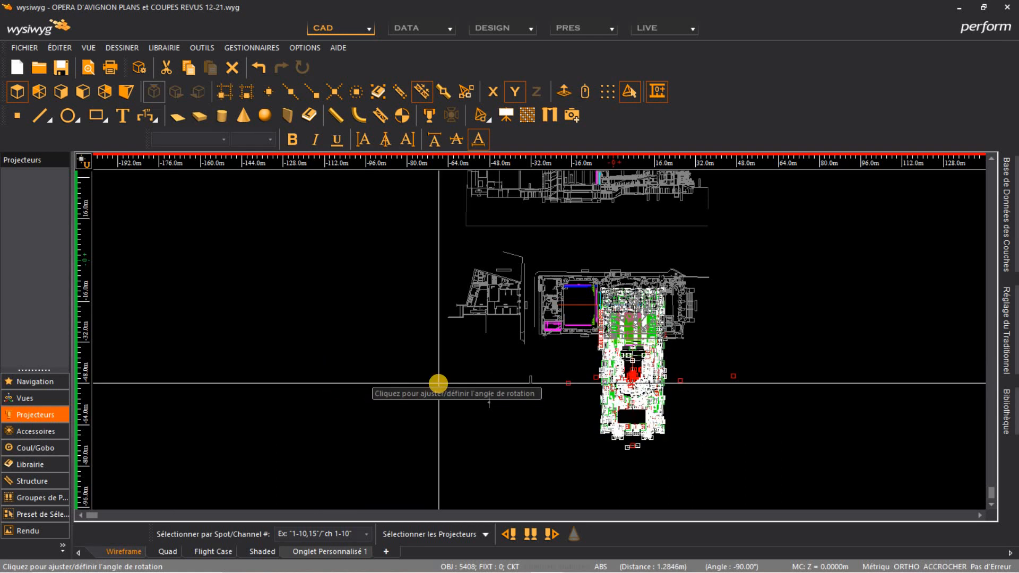
click(439, 382)
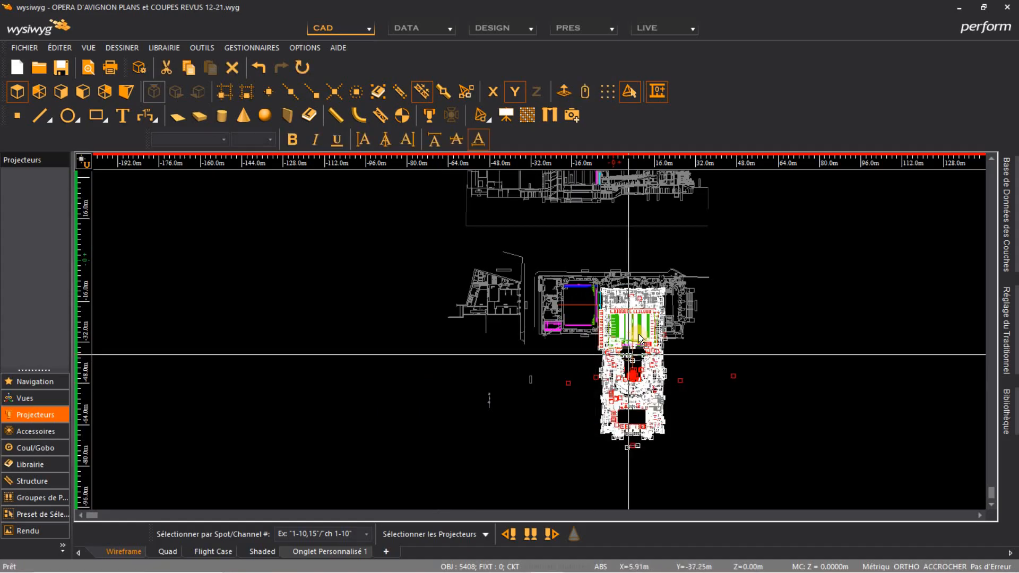
Move the rotated lower plan to the right of the upper plan, to about X 68.85 m, Y 0 m
right_click(736, 352)
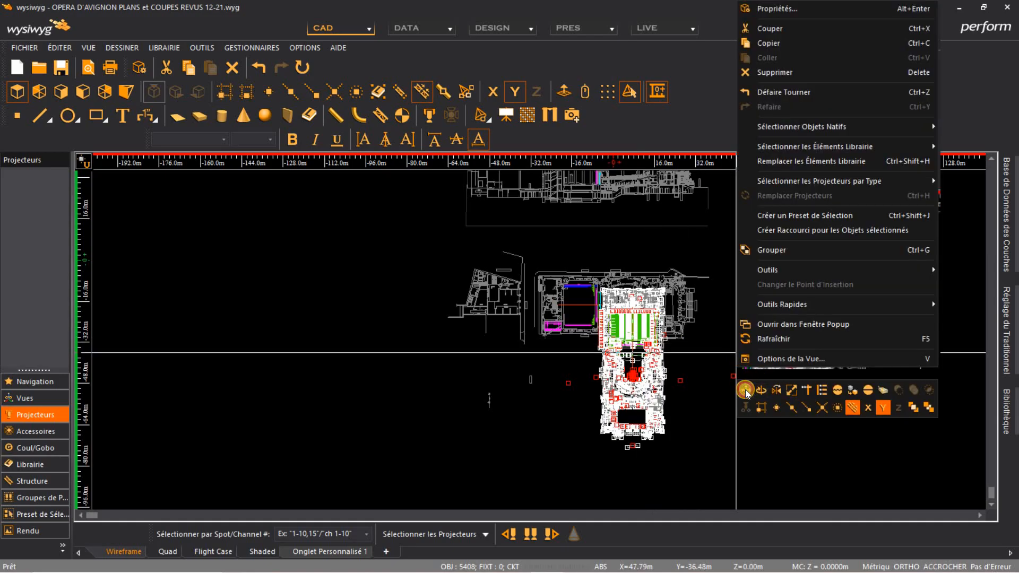
click(745, 391)
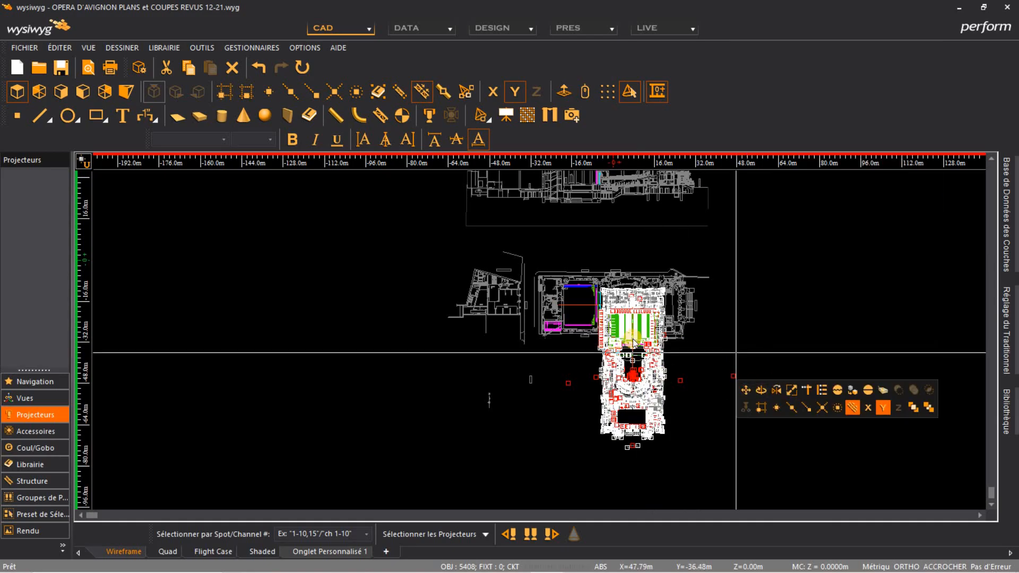
click(703, 309)
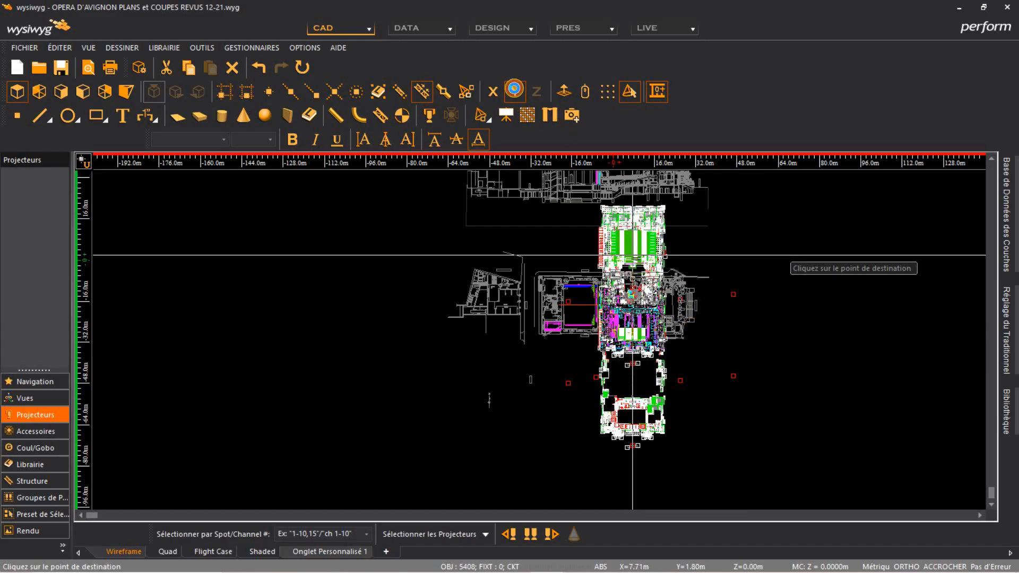
click(514, 89)
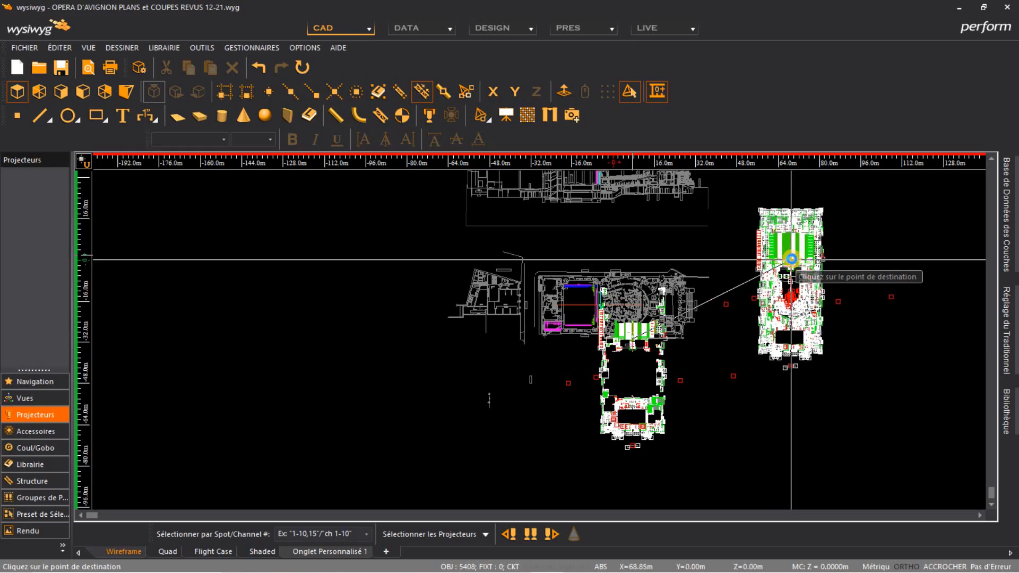
click(790, 260)
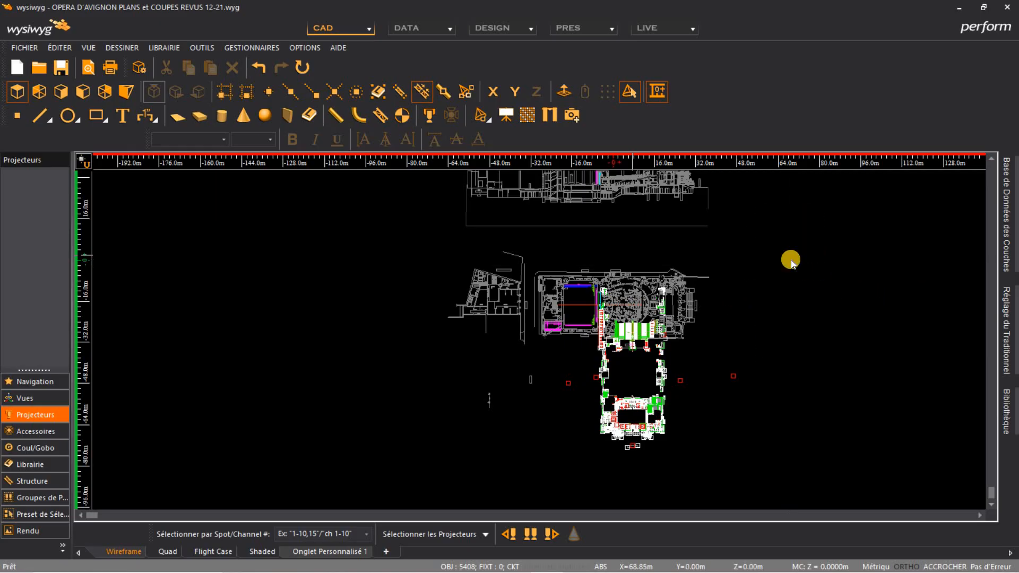
double_click(787, 259)
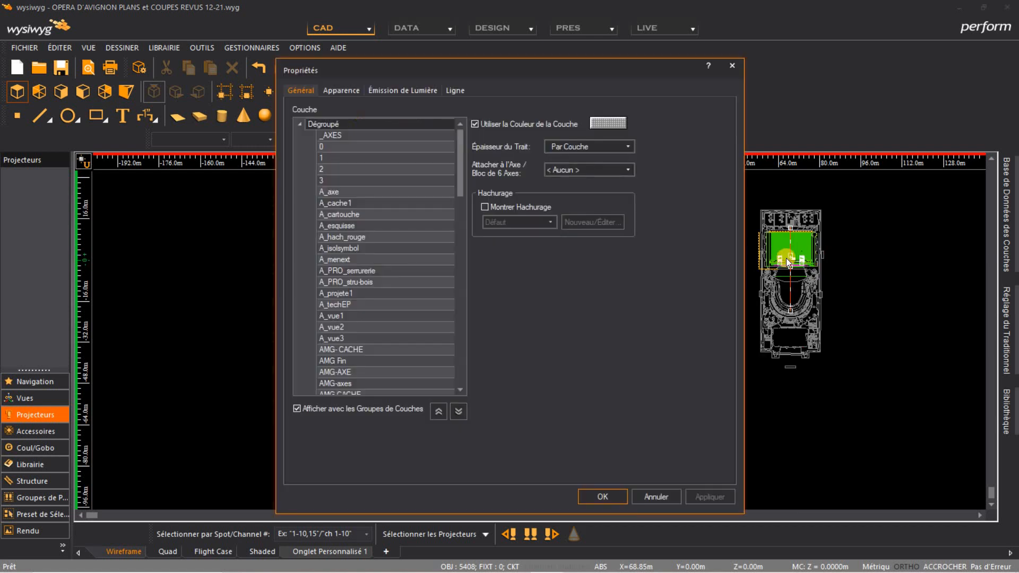
click(645, 494)
Zoom into the moved plan's stage area and examine the existing perch lines
scroll(822, 262, up, 2)
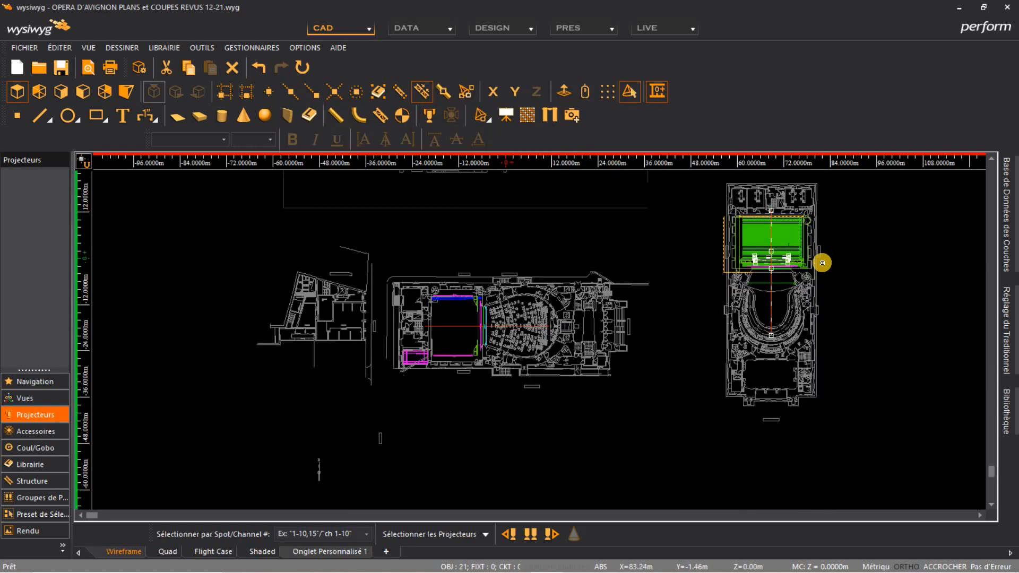
scroll(822, 262, up, 3)
mouse_move(801, 271)
middle_down()
mouse_move(616, 323)
mouse_move(593, 341)
middle_up()
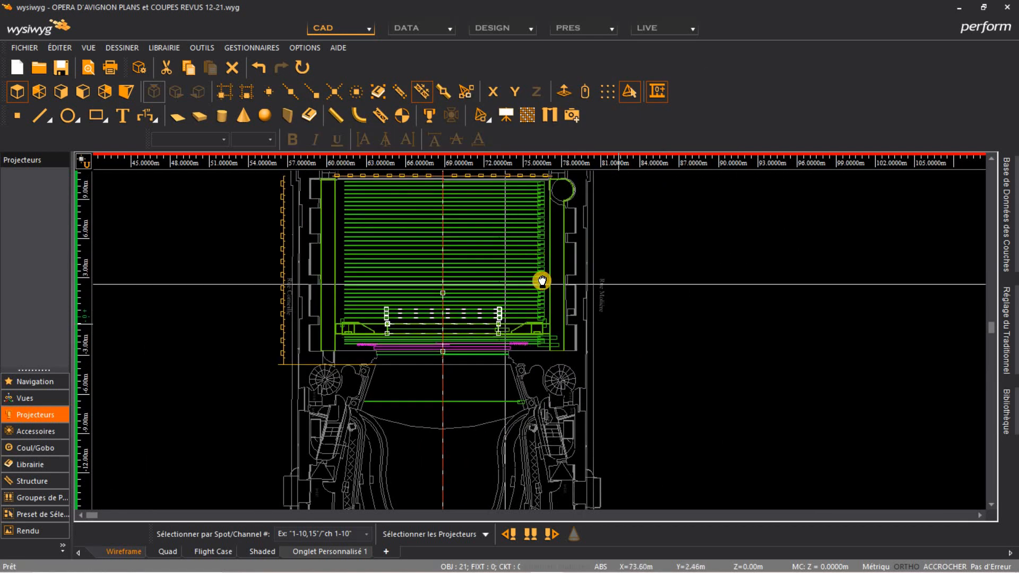
middle_drag(542, 281, 554, 348)
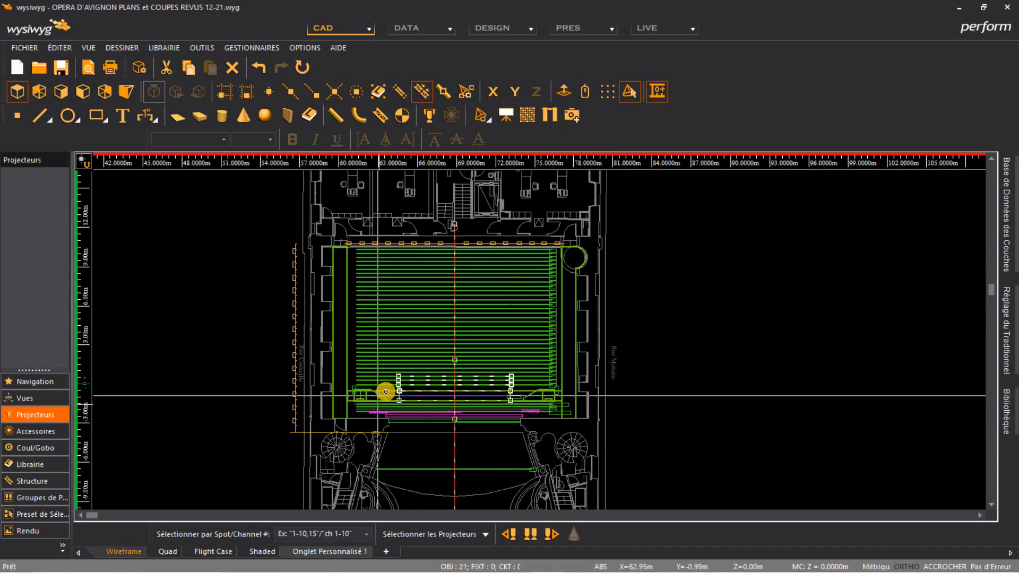
scroll(387, 391, up, 2)
key(Escape)
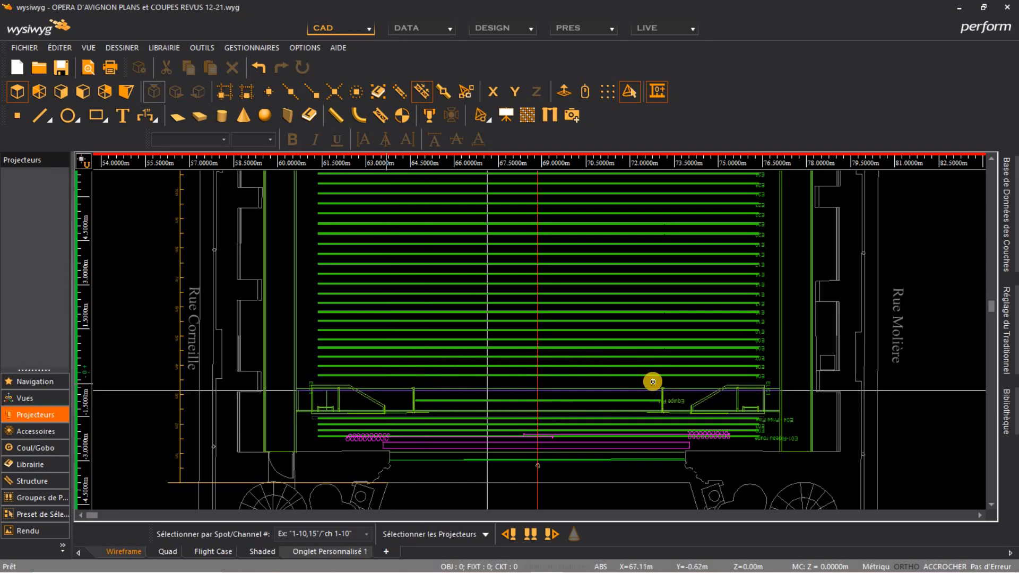
middle_drag(651, 382, 573, 326)
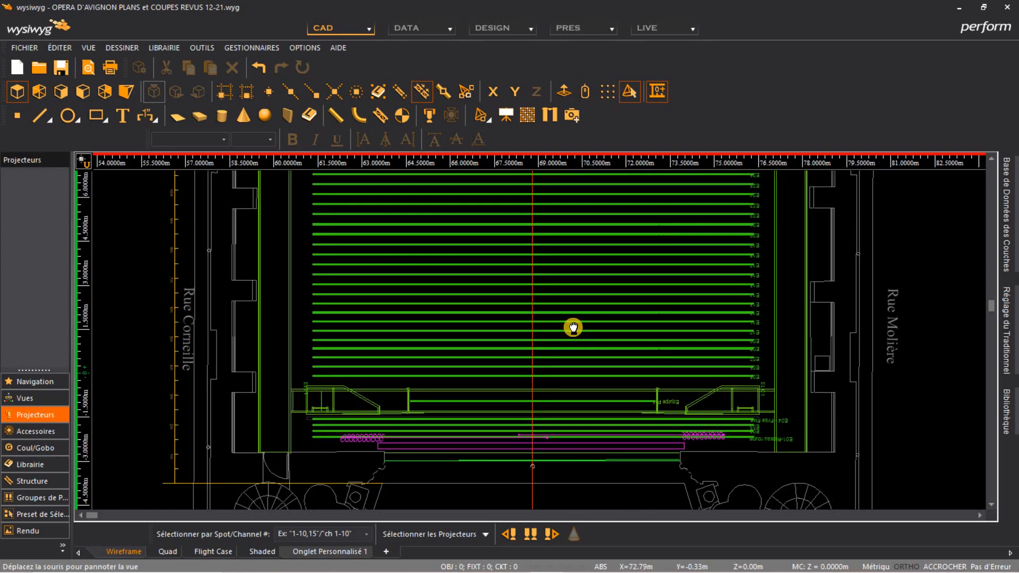
scroll(677, 326, up, 5)
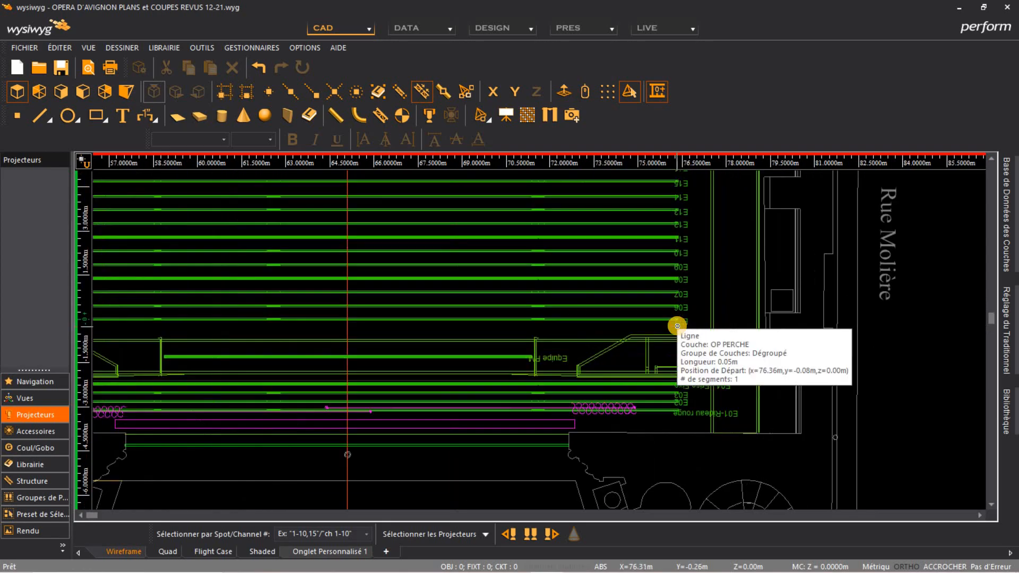
scroll(677, 325, down, 3)
scroll(688, 318, down, 3)
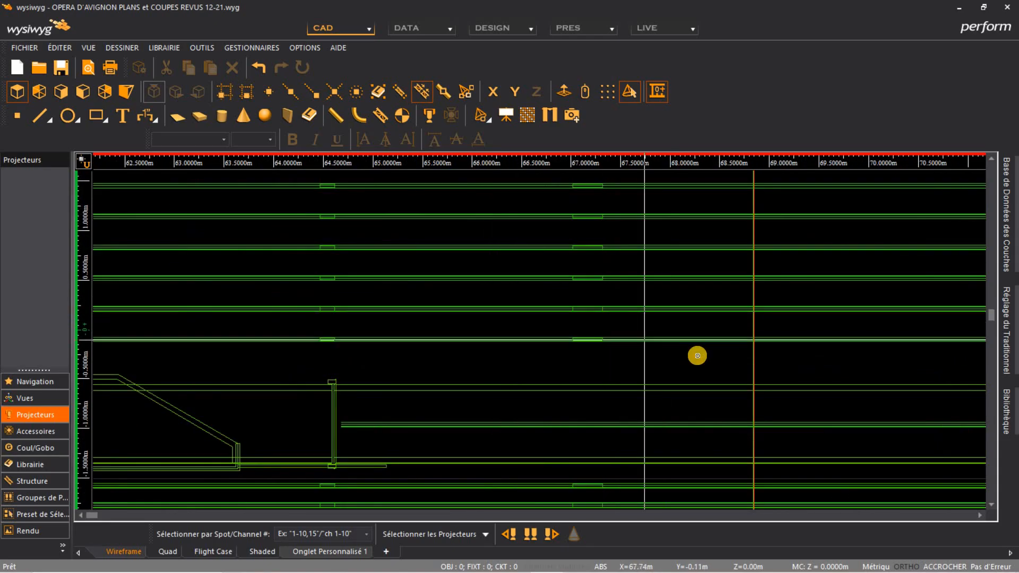
scroll(697, 354, down, 3)
middle_drag(708, 348, 546, 321)
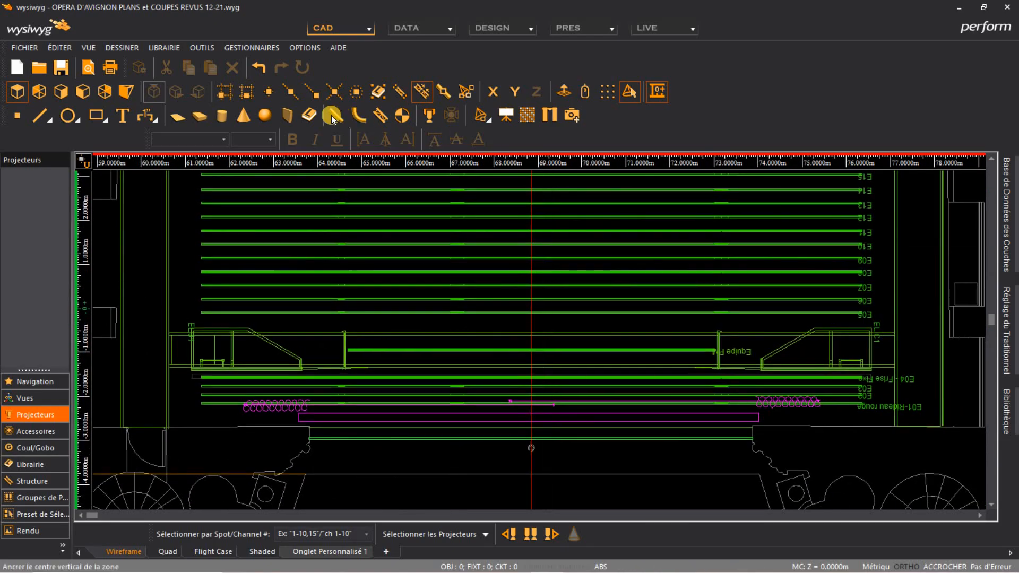
click(338, 116)
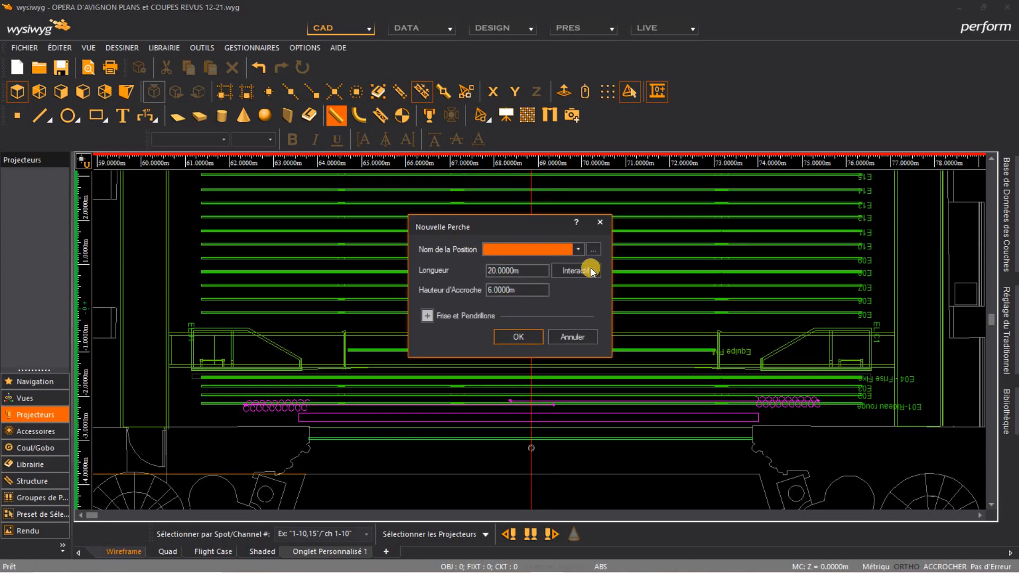
click(583, 271)
click(622, 245)
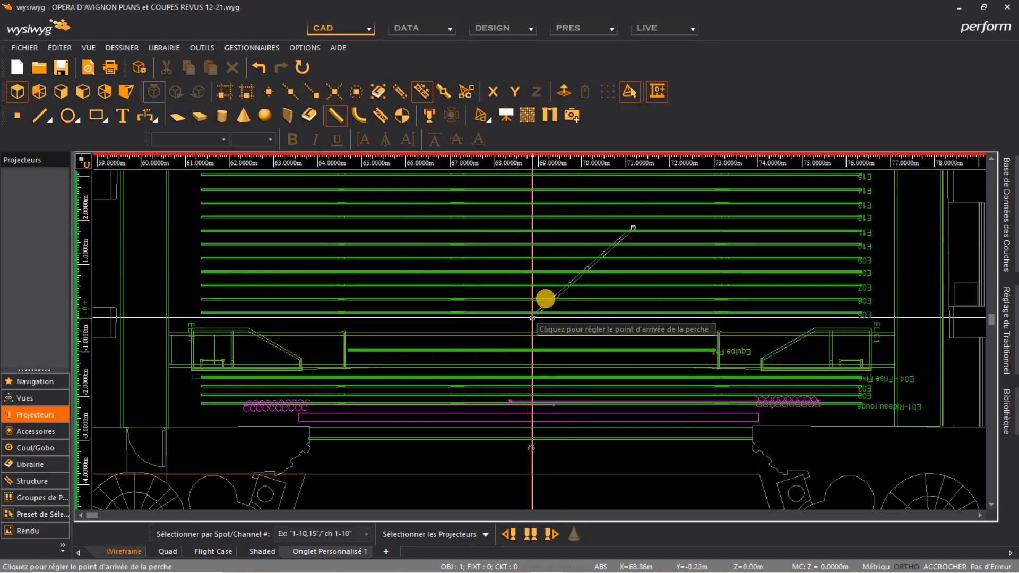
right_click(552, 292)
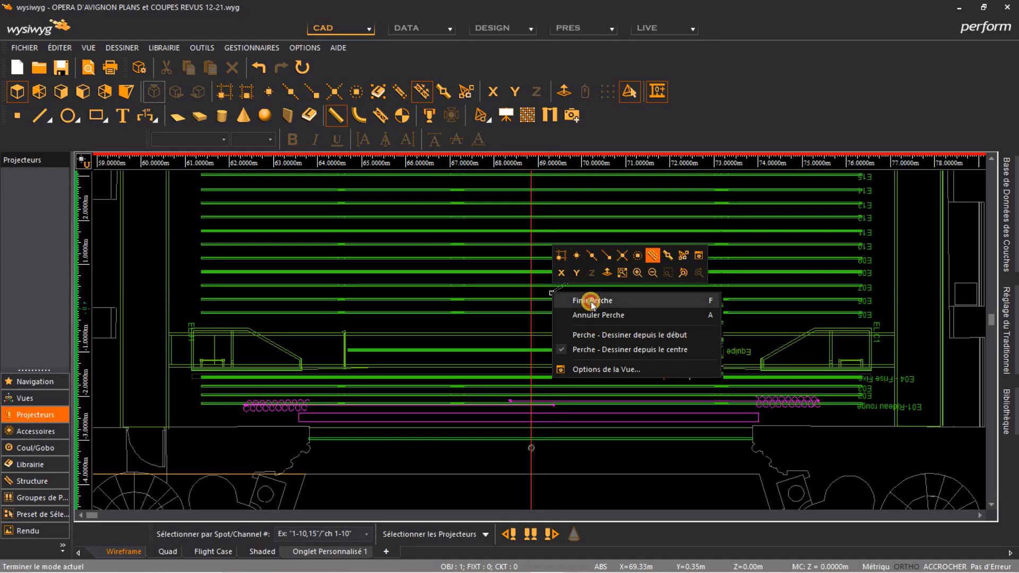
click(590, 301)
Draw a new perch interactively from the stage centre line along the X axis, about 15 m long
click(336, 115)
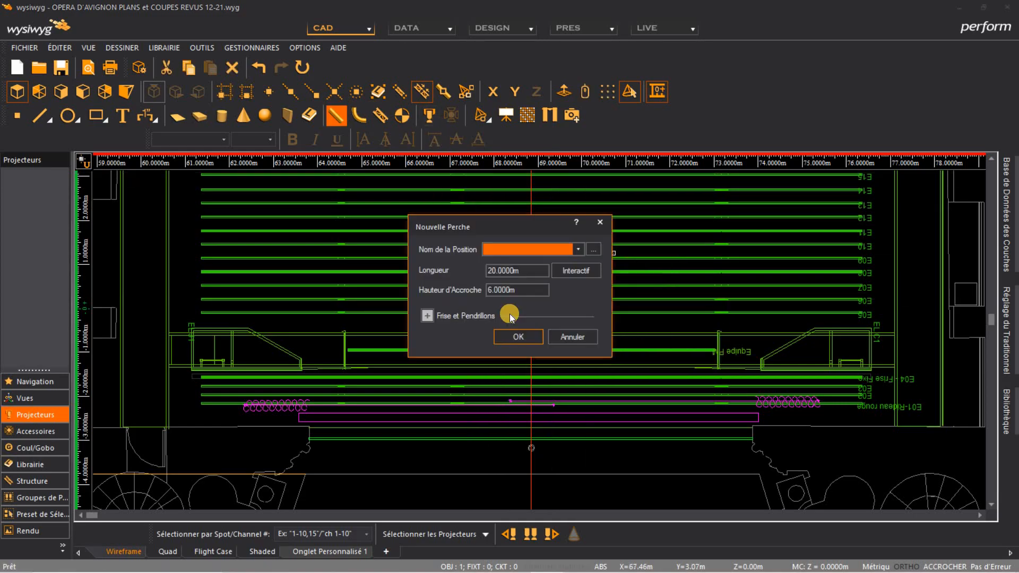
click(576, 271)
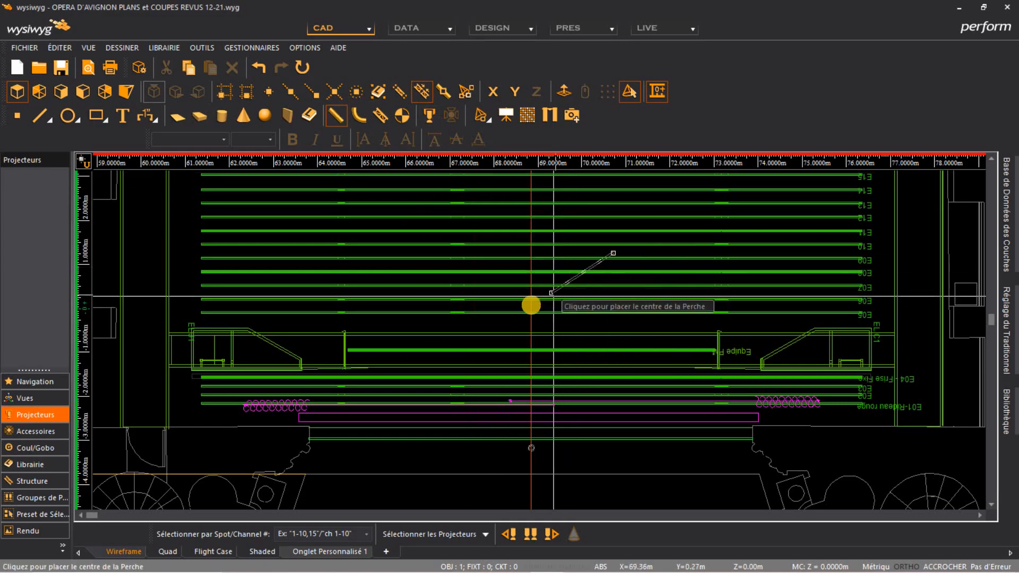
scroll(529, 313, up, 5)
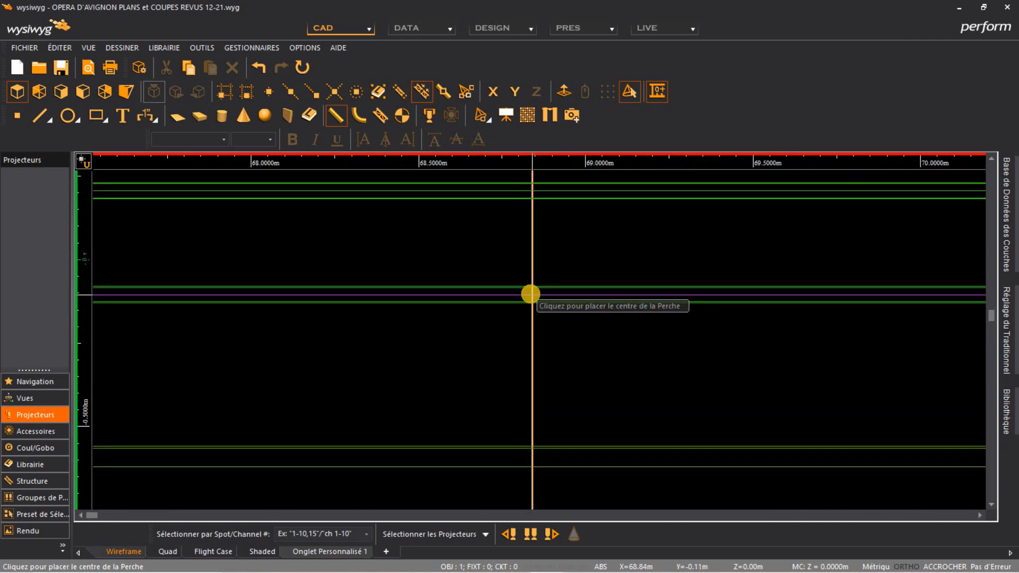
click(531, 294)
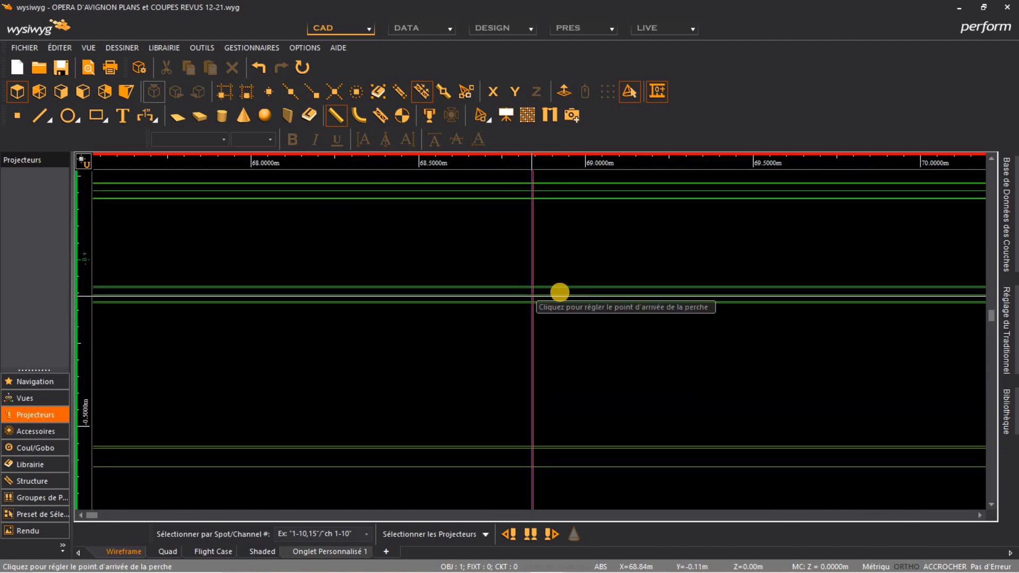
click(493, 91)
scroll(613, 297, down, 5)
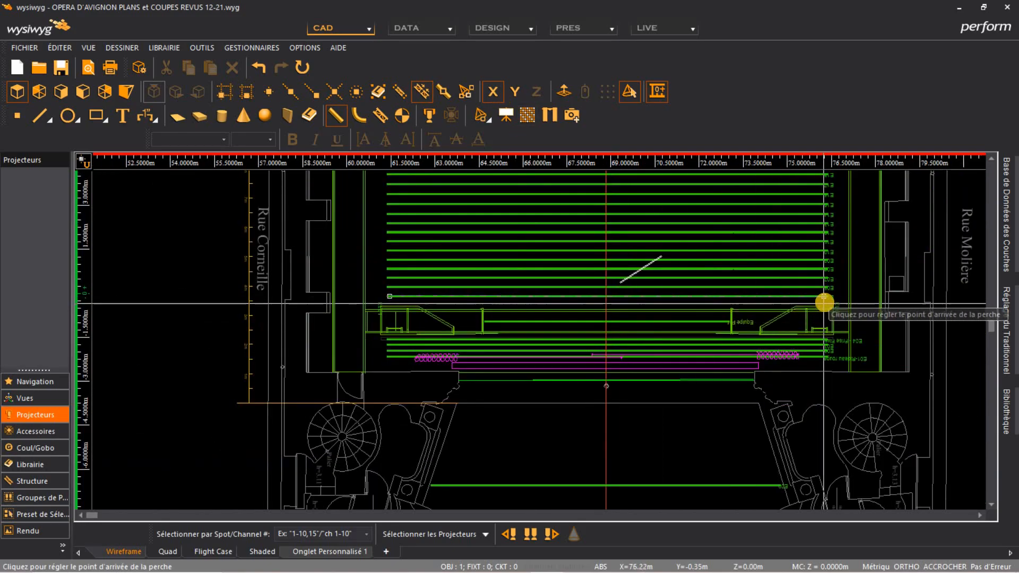
scroll(829, 302, up, 3)
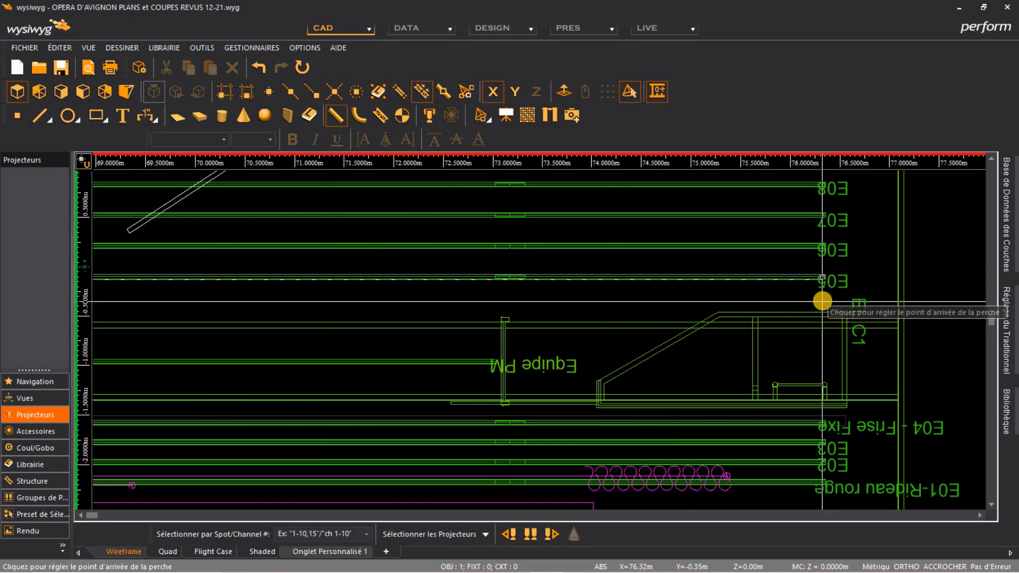
click(823, 302)
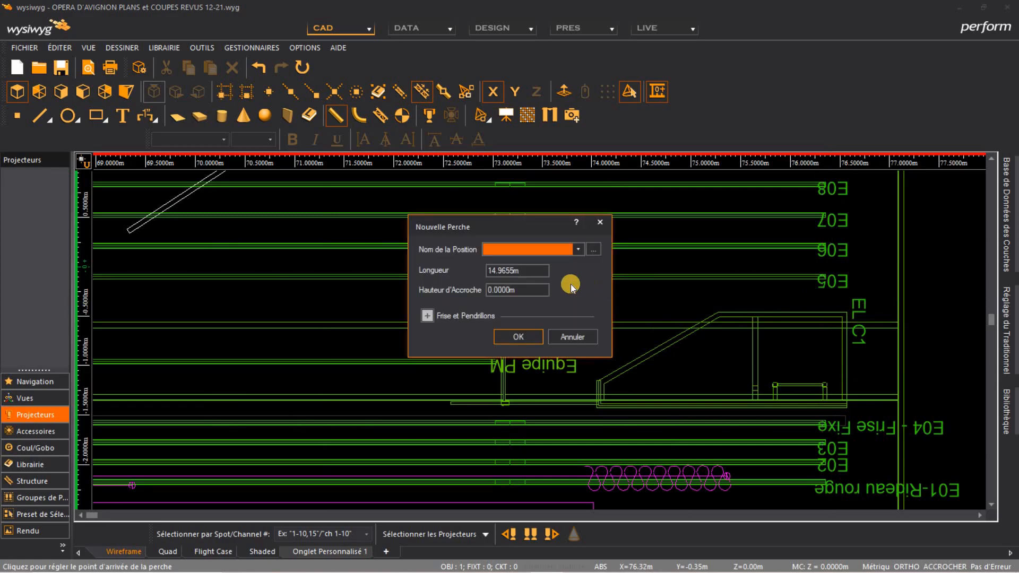
click(529, 338)
Confirm the new perch and copy it upward, with movement constrained to the Y axis
click(193, 195)
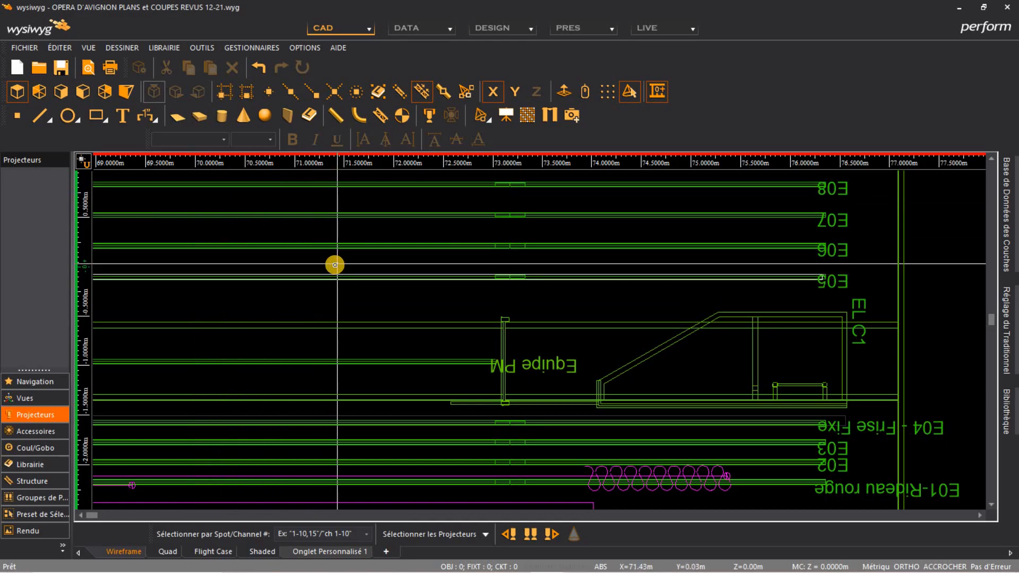
scroll(335, 265, down, 2)
scroll(353, 267, up, 3)
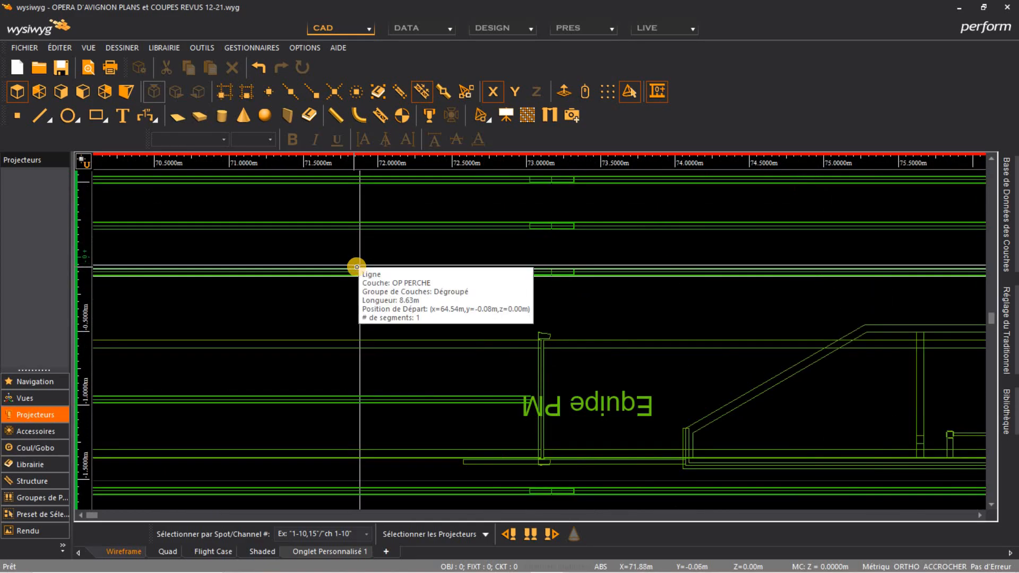
click(357, 267)
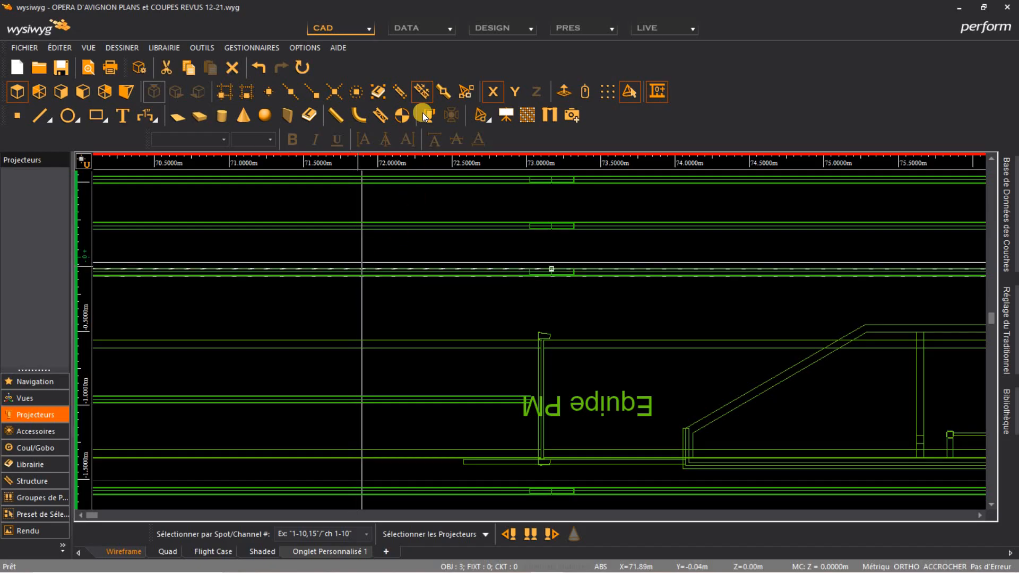
click(496, 91)
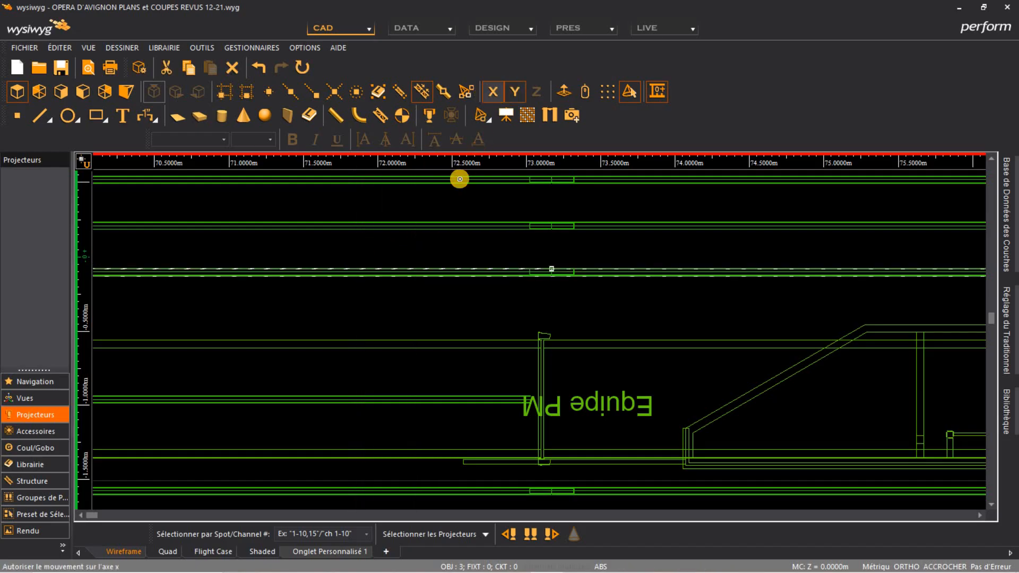
click(436, 208)
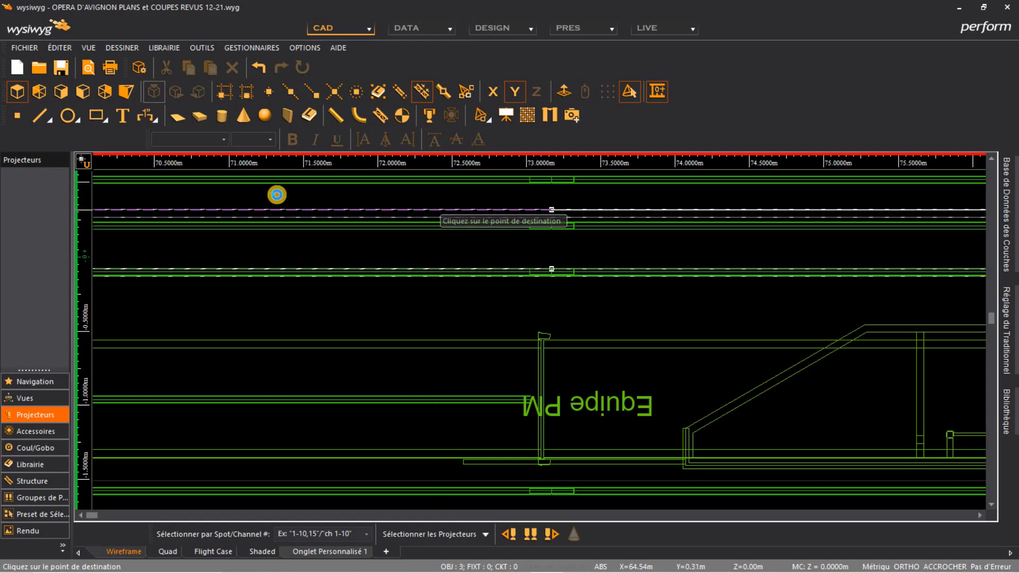
click(328, 221)
Examine the properties of the perch lines above the stage
middle_drag(390, 194, 397, 276)
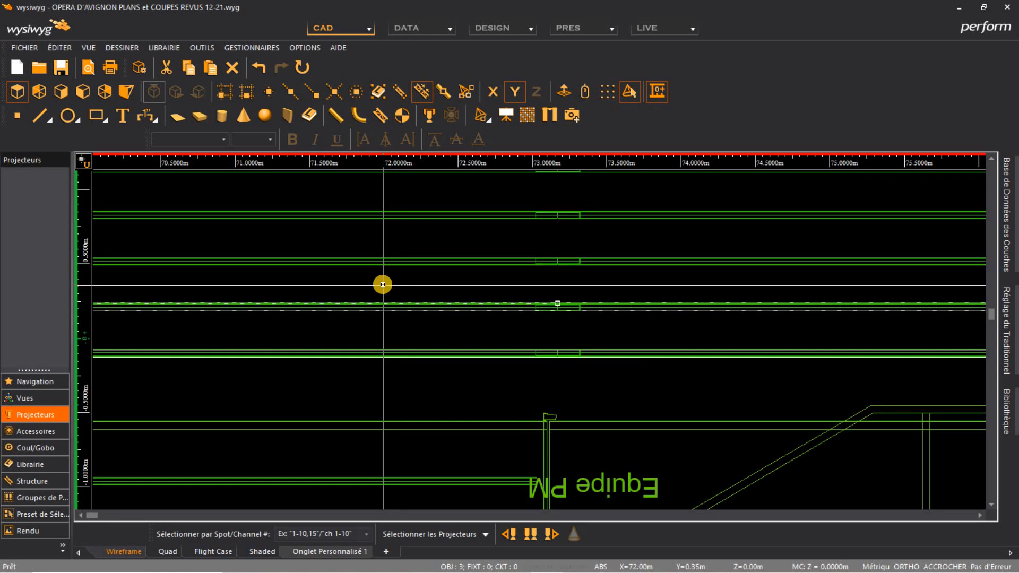
scroll(557, 286, down, 3)
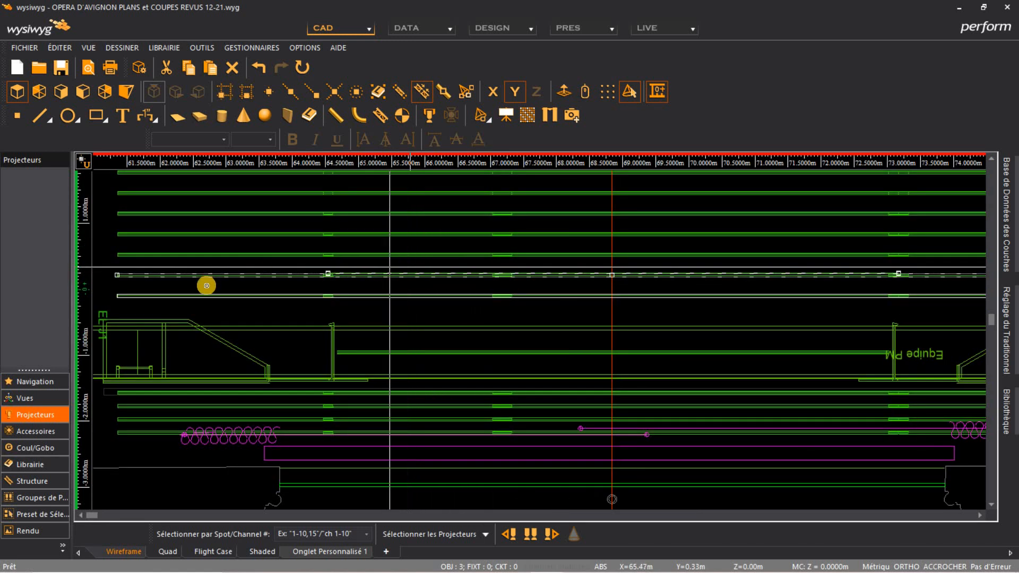
ctrl+click(247, 295)
double_click(256, 285)
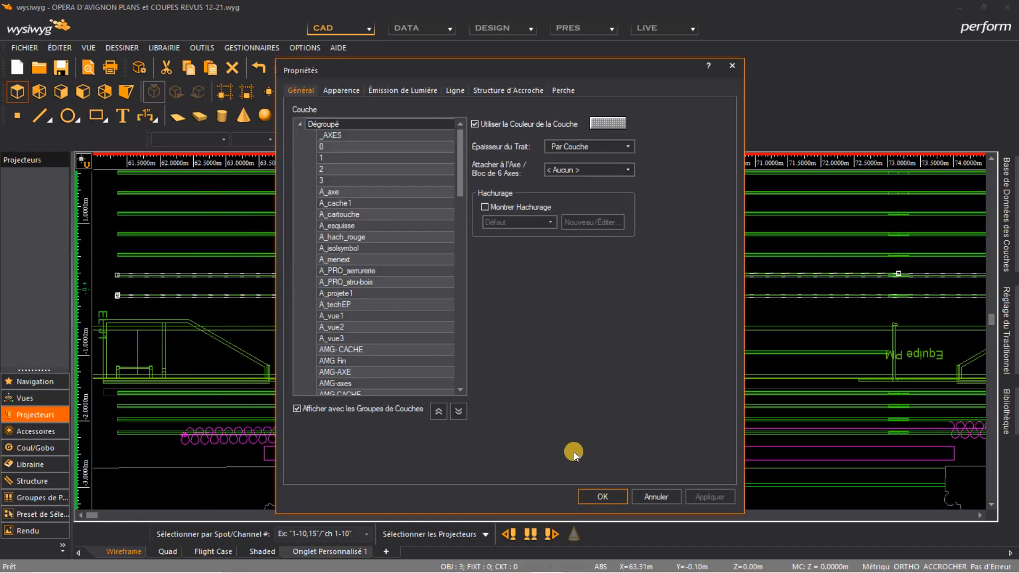
click(648, 496)
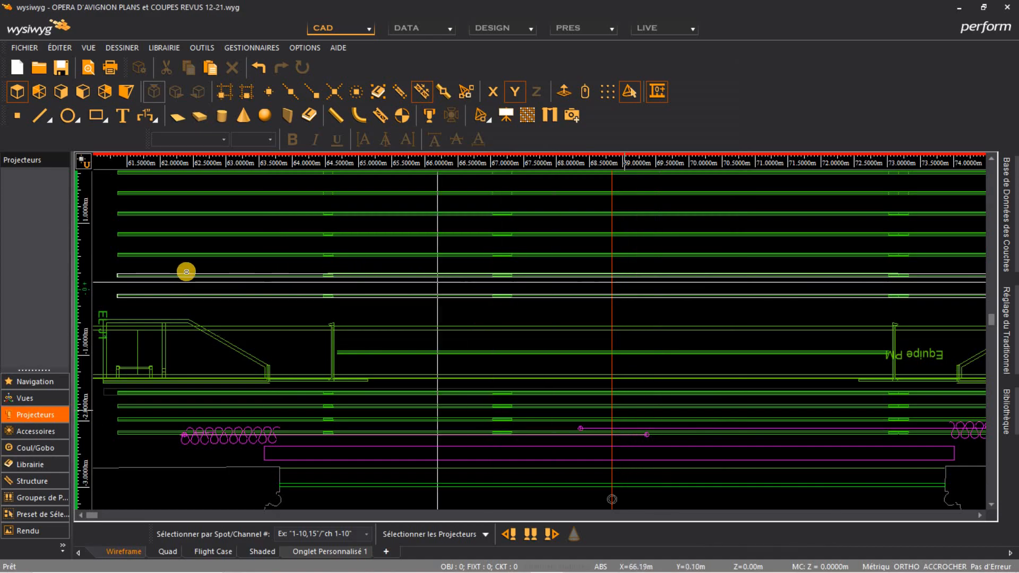
click(161, 276)
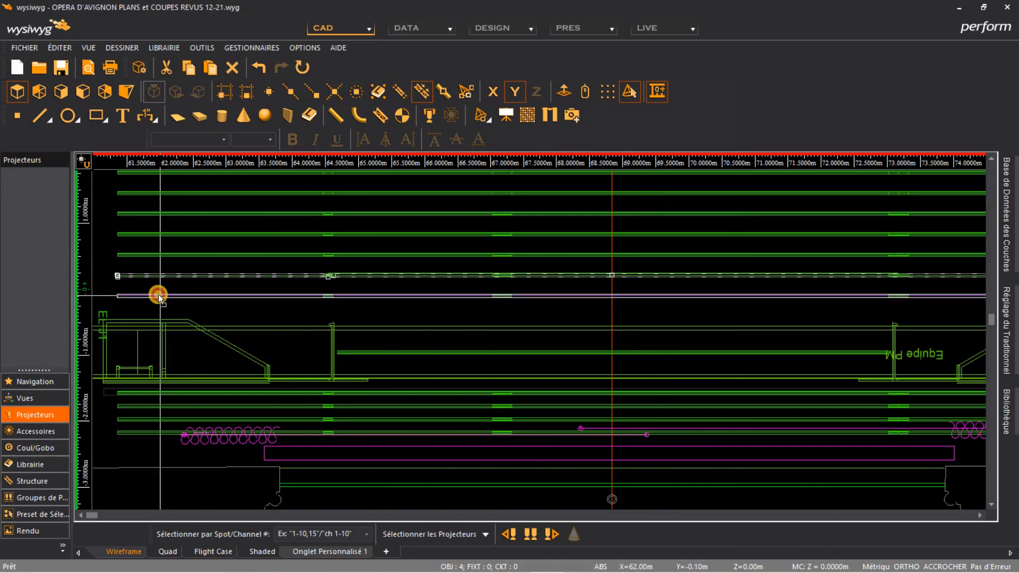
ctrl+double_click(159, 295)
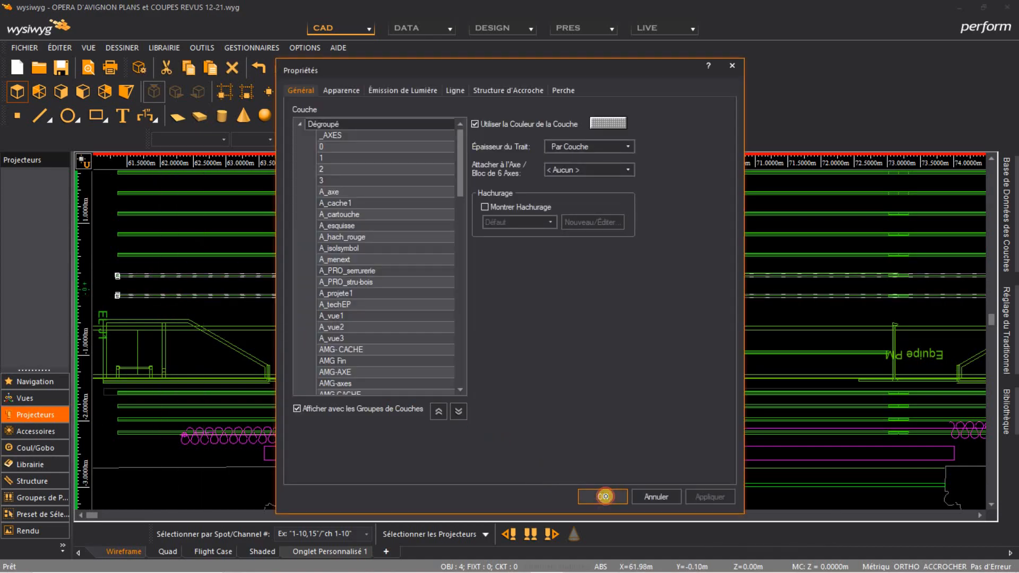
click(603, 496)
click(180, 289)
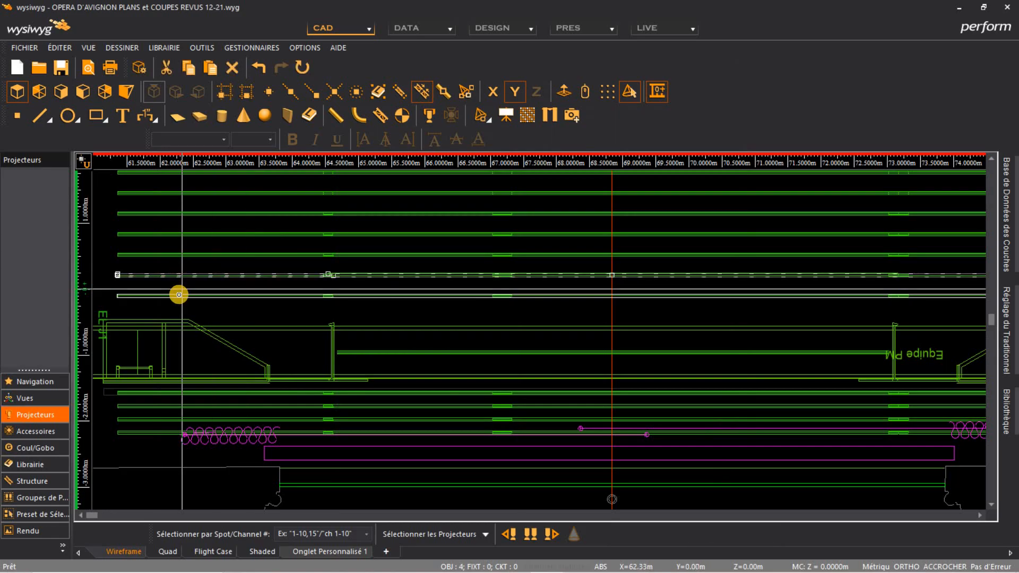
ctrl+double_click(176, 295)
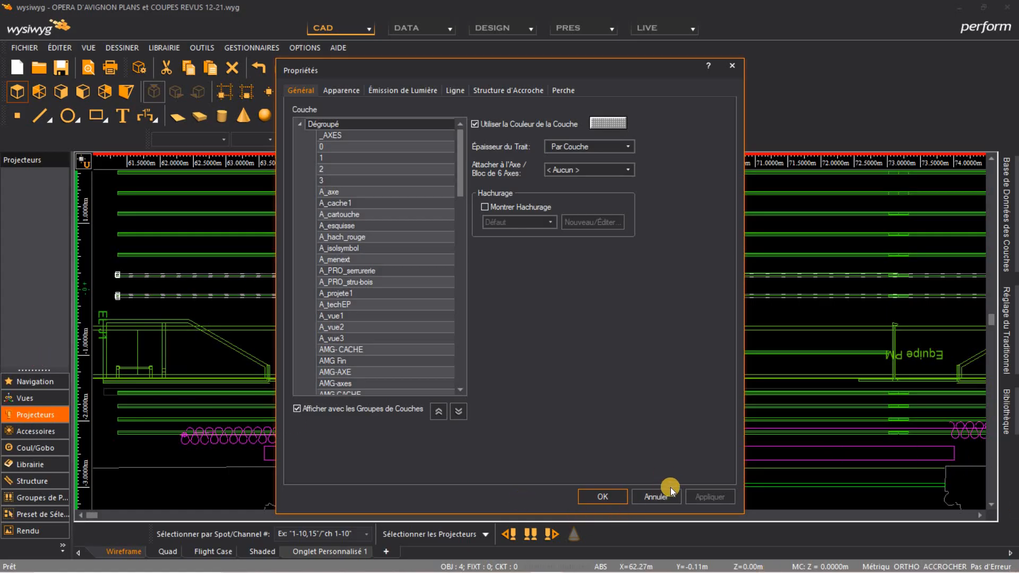
click(651, 491)
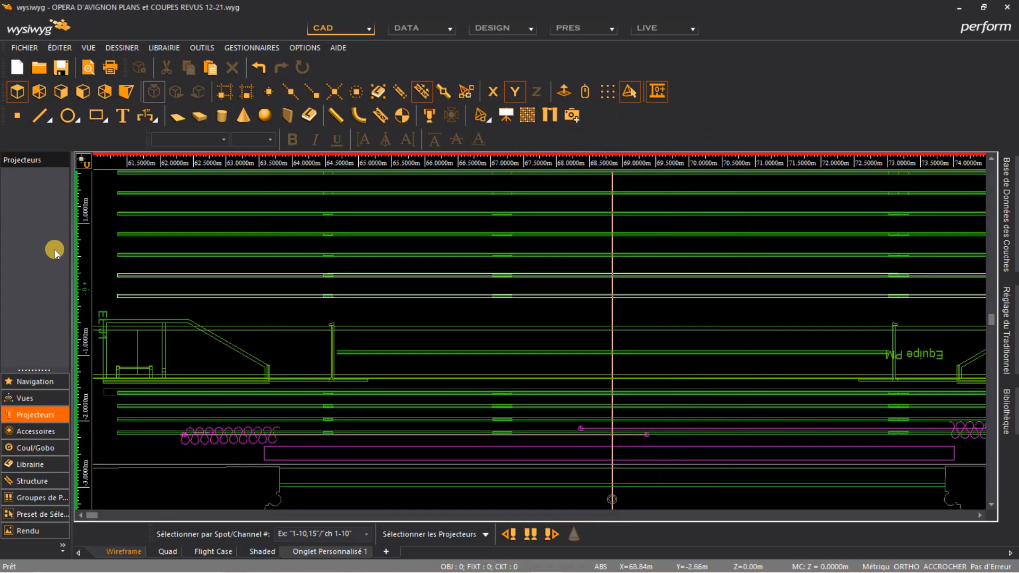
click(116, 274)
double_click(118, 295)
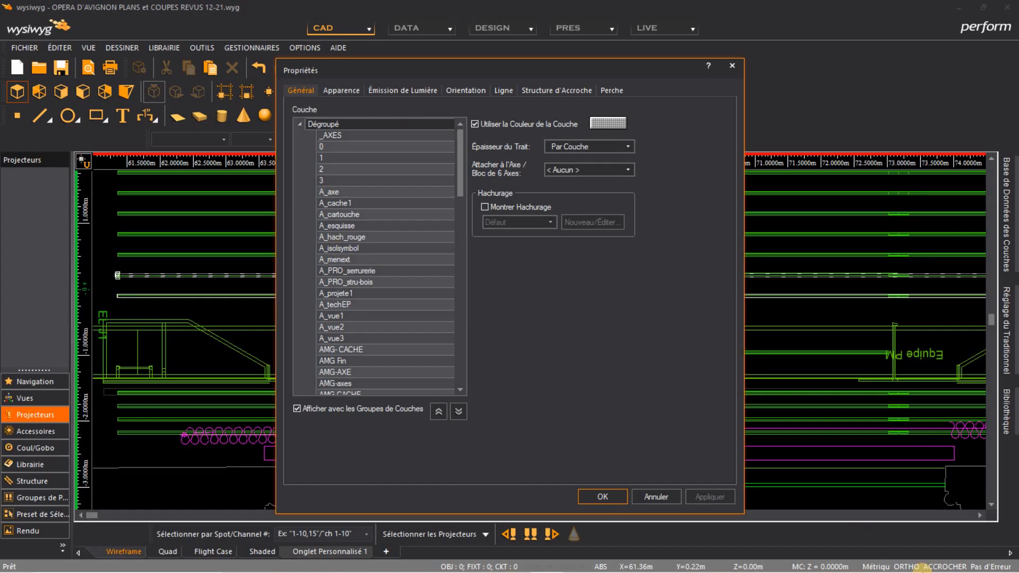
click(647, 488)
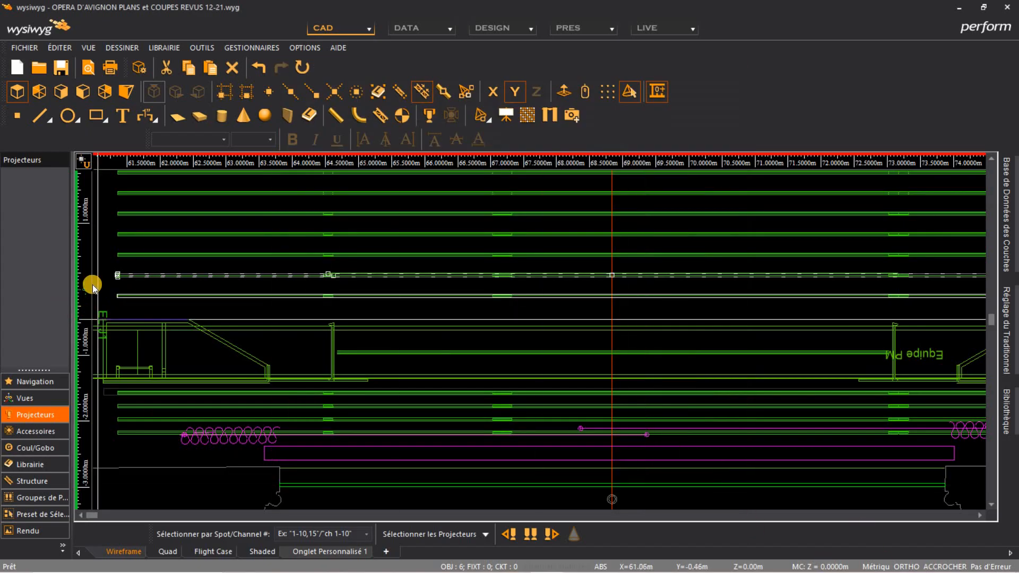
Select both perches and copy them upward along the Y axis to form two more parallel perches
click(106, 285)
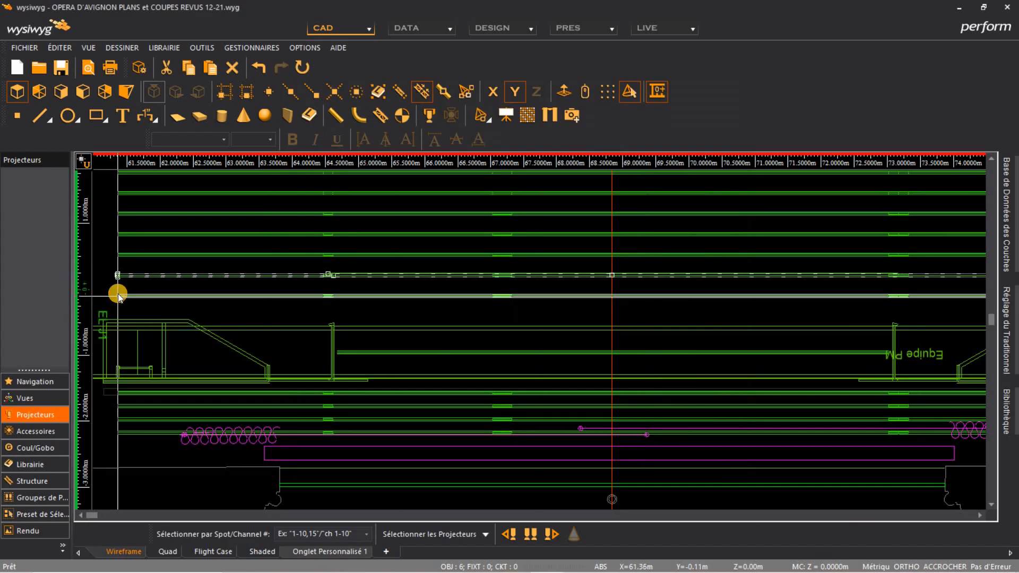
double_click(117, 295)
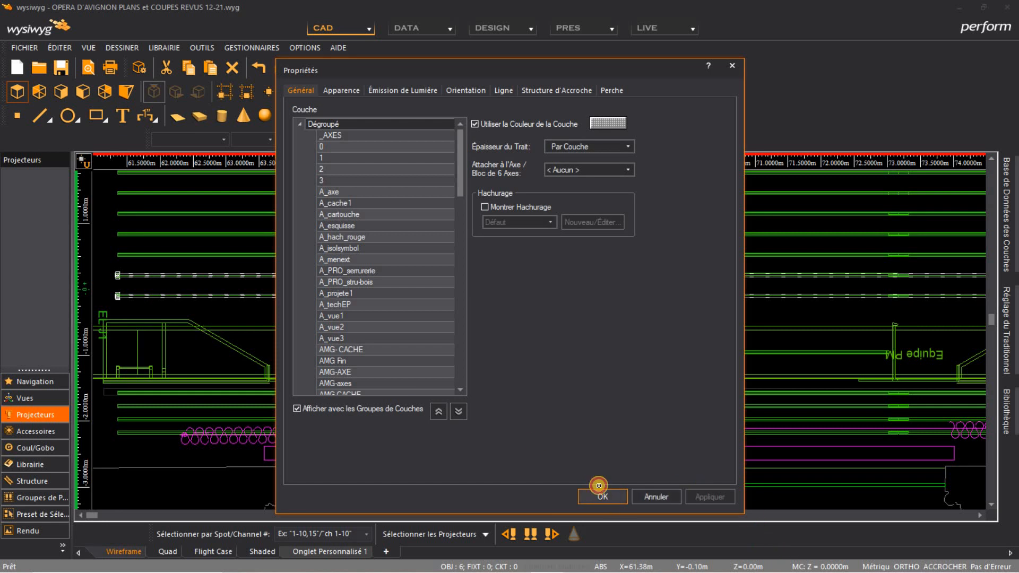
click(599, 485)
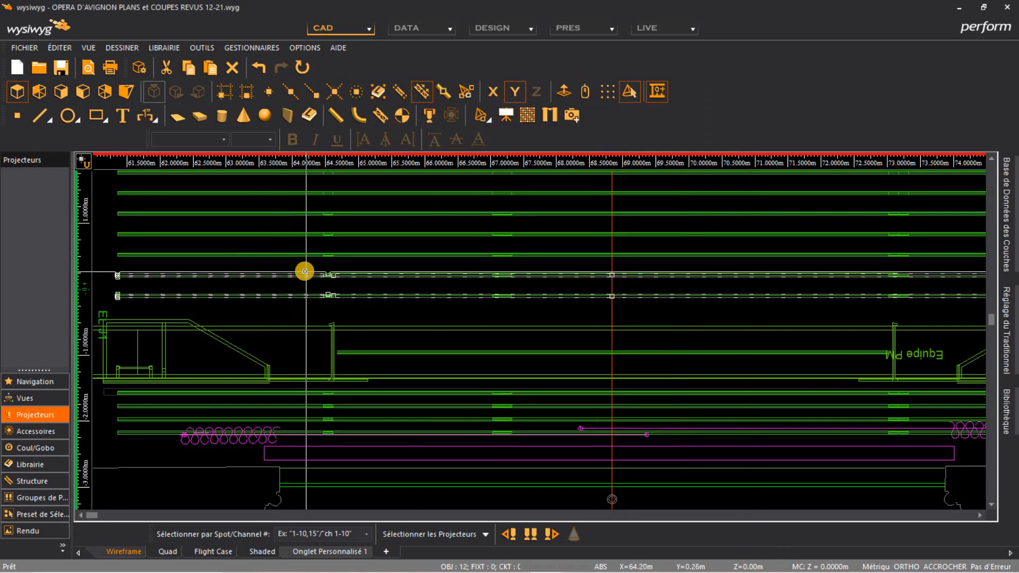
click(304, 272)
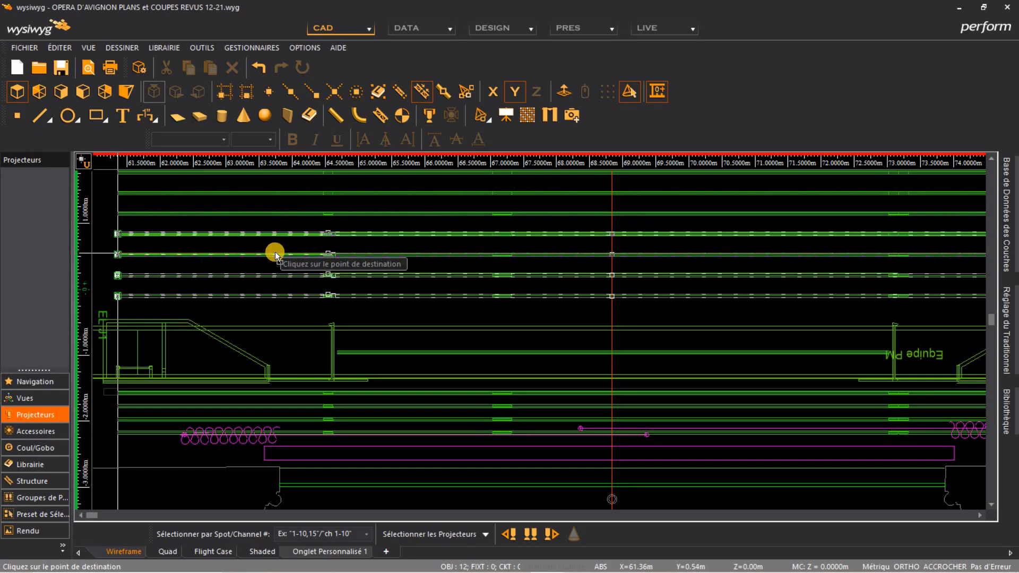
click(276, 253)
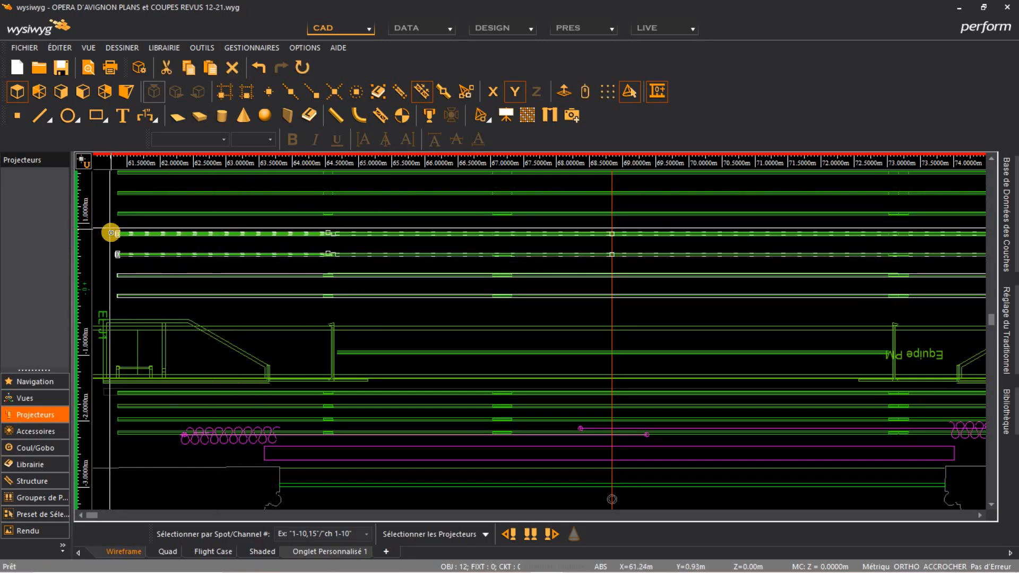
Select all four new perches and review their properties without changing them
ctrl+click(133, 276)
ctrl+click(136, 292)
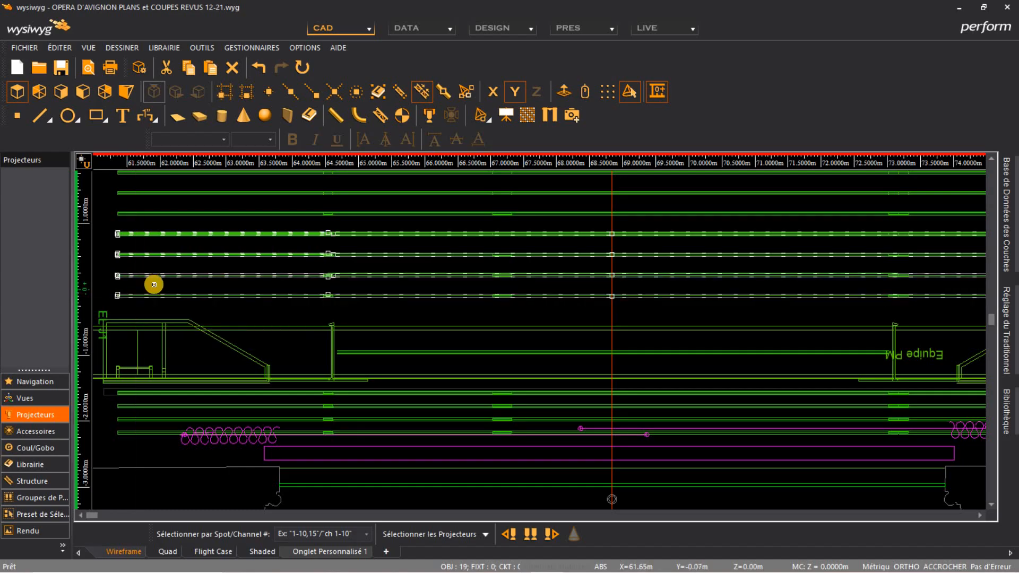
double_click(172, 212)
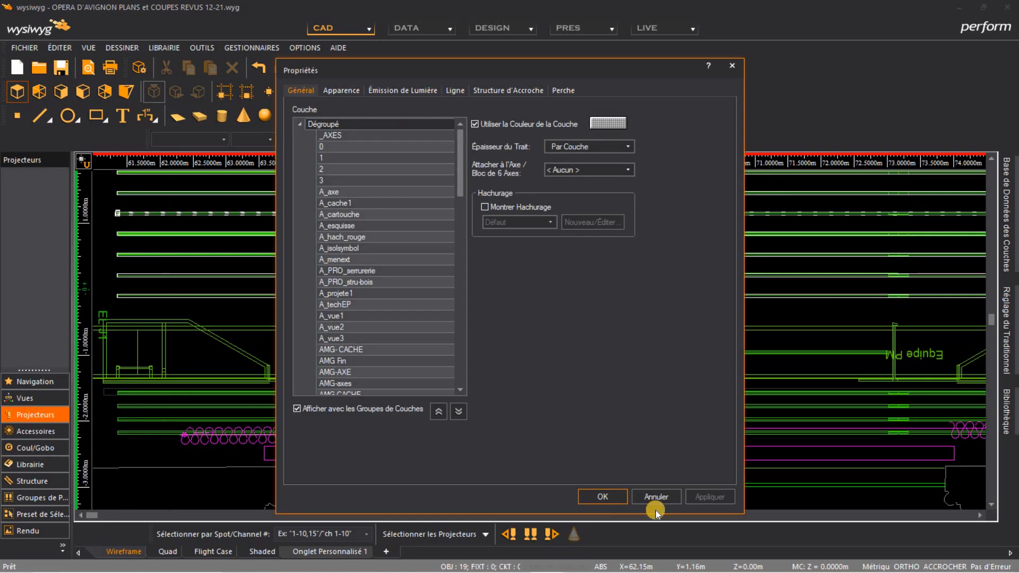
key(Escape)
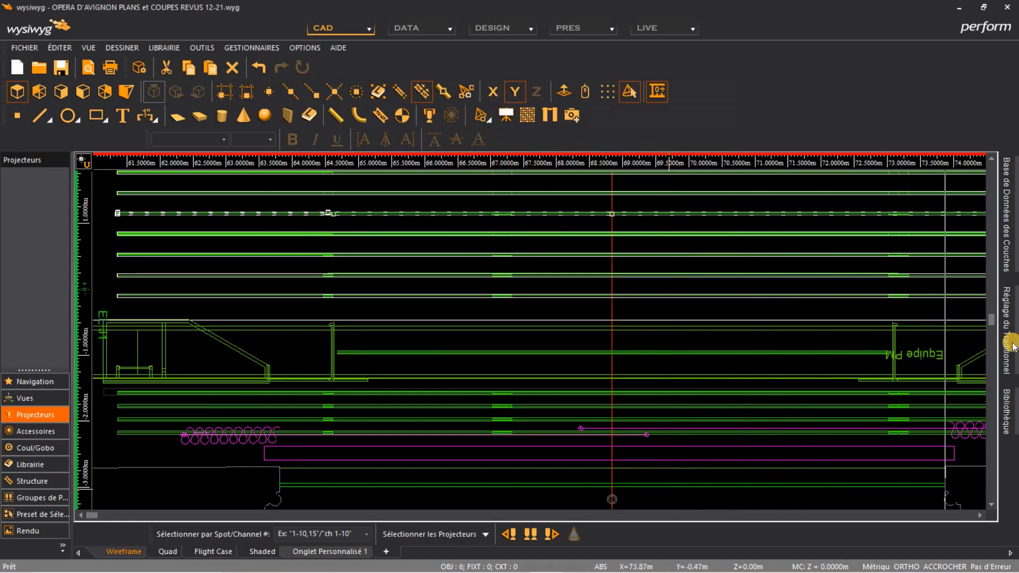
Hide the OP PERCHE layer in the layer database
mouse_move(1013, 238)
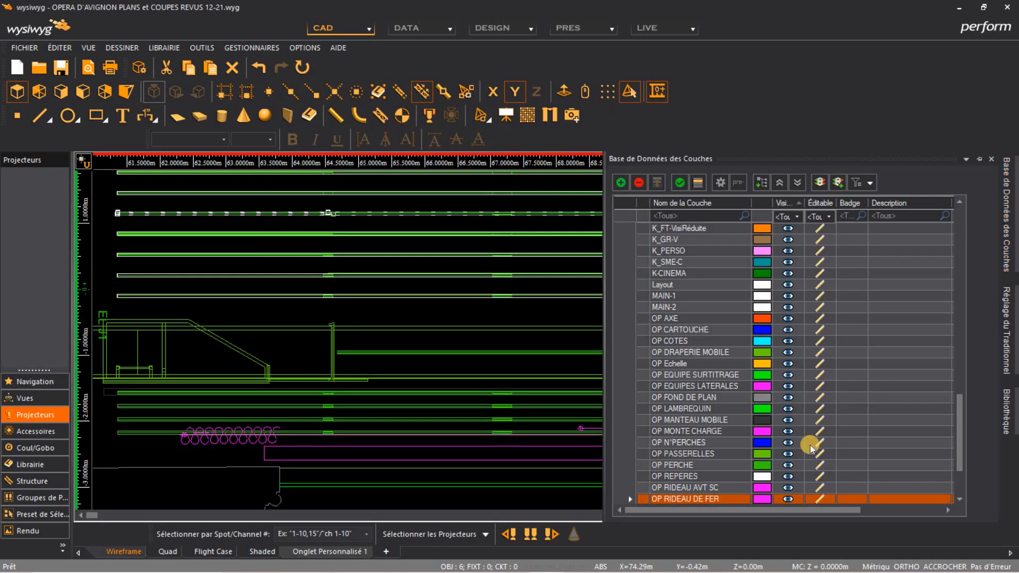
scroll(815, 429, down, 3)
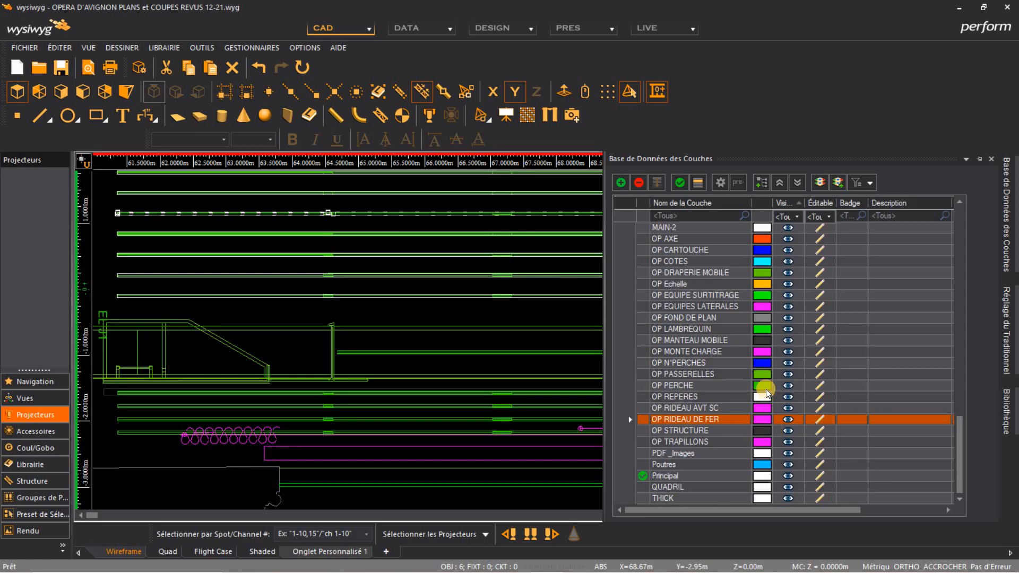
click(788, 381)
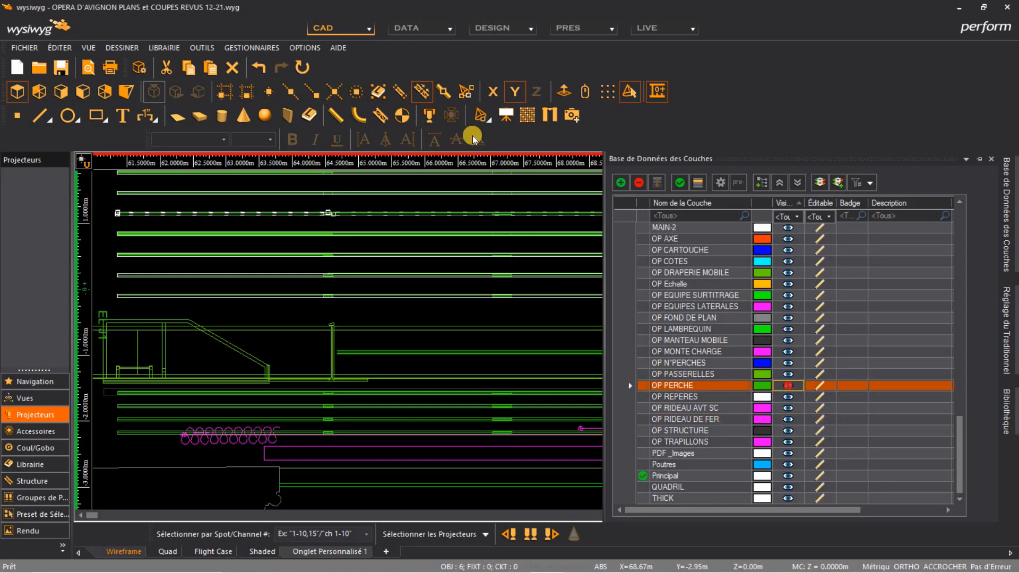
click(442, 243)
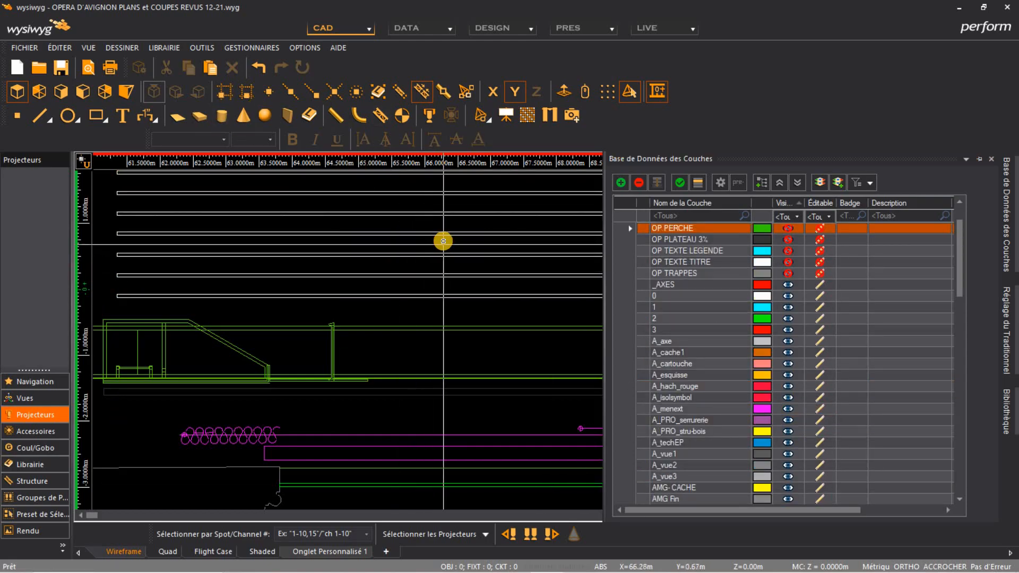
Browse the fixture library to the Robert Juliat Zoom folder under Manufacturer, Q R S T
scroll(443, 242, down, 2)
middle_drag(541, 266, 164, 277)
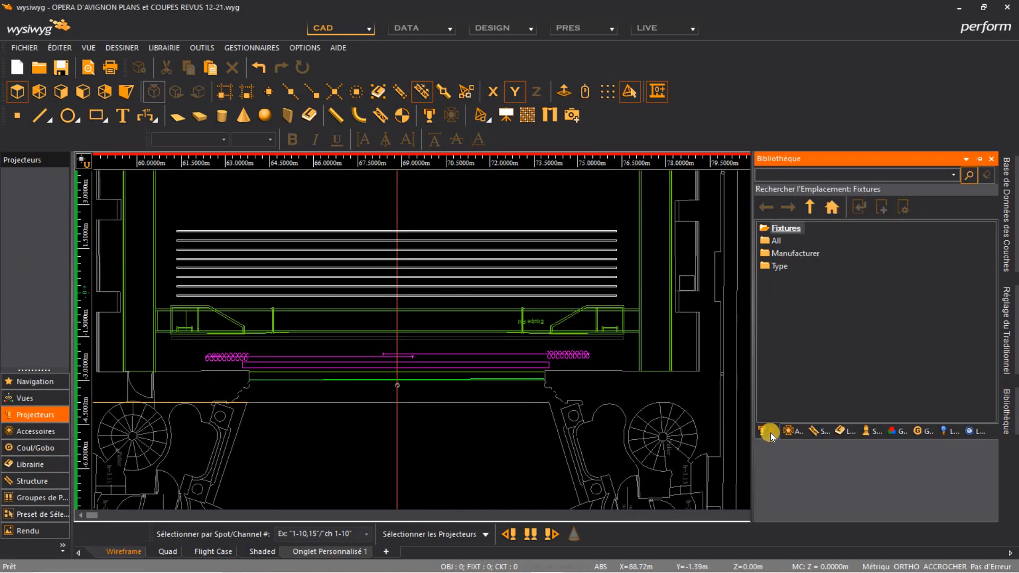
click(780, 268)
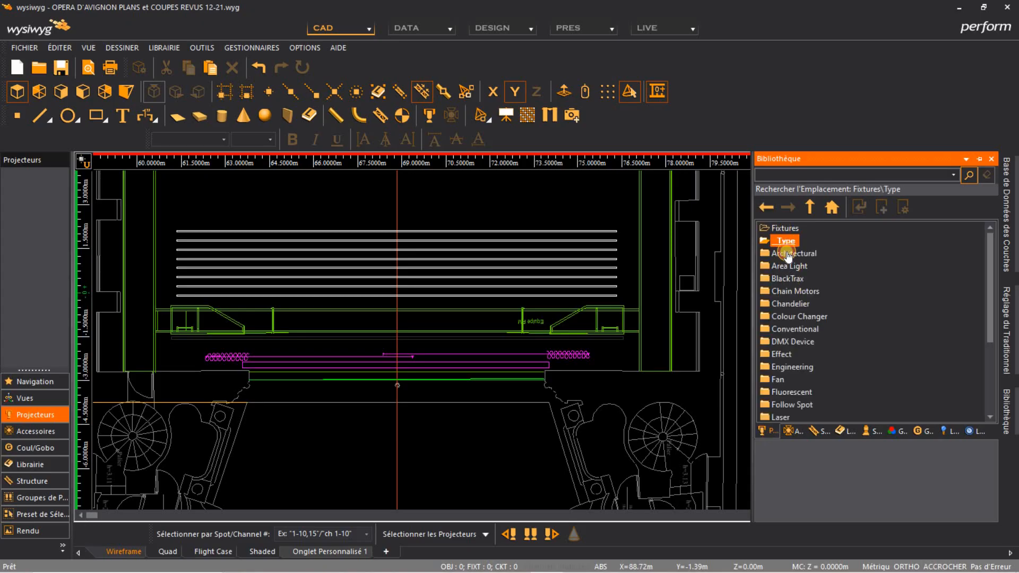
click(787, 252)
click(787, 253)
click(787, 253)
scroll(780, 288, down, 9)
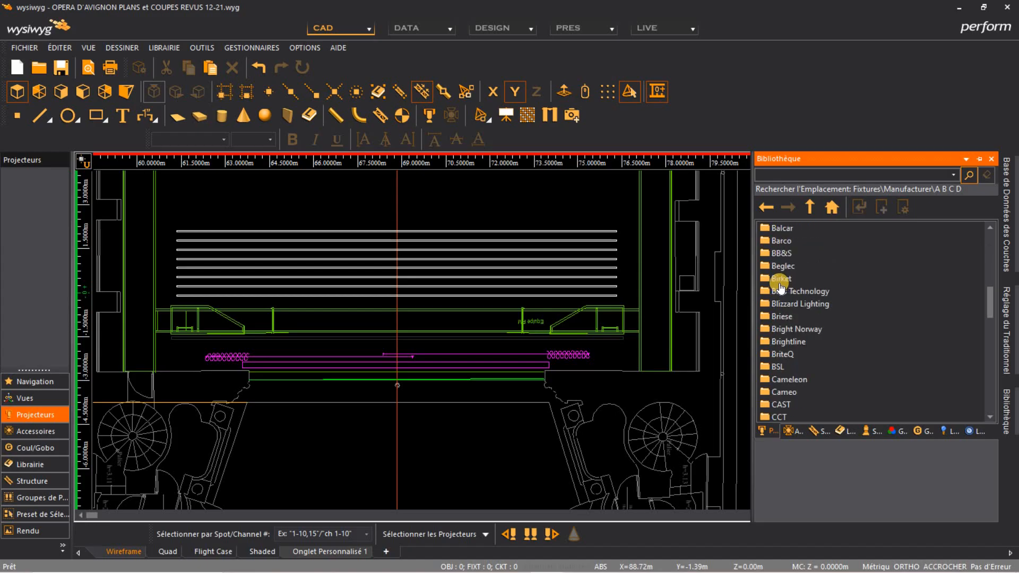
scroll(779, 288, down, 10)
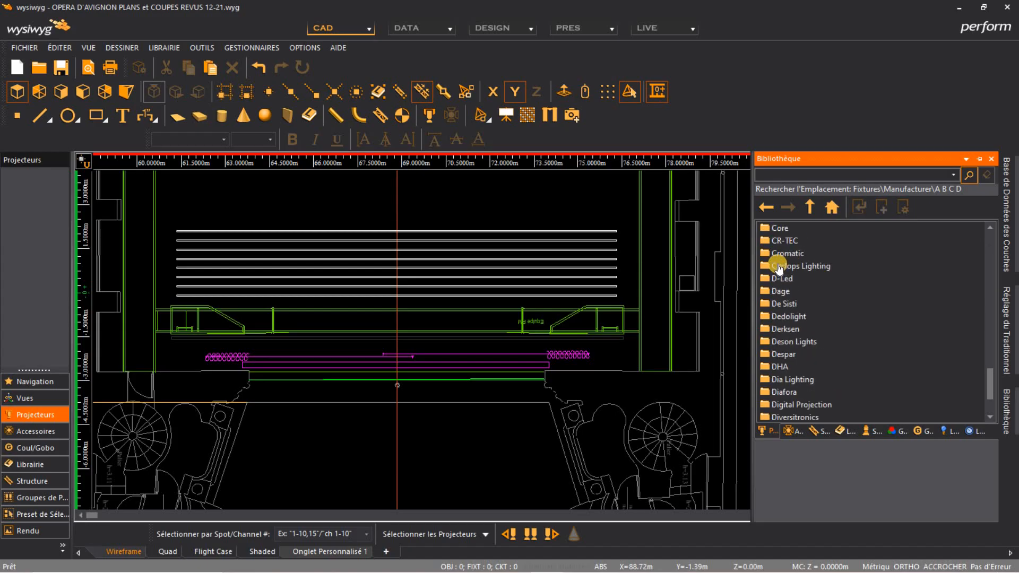
scroll(780, 268, down, 2)
drag(990, 387, 976, 221)
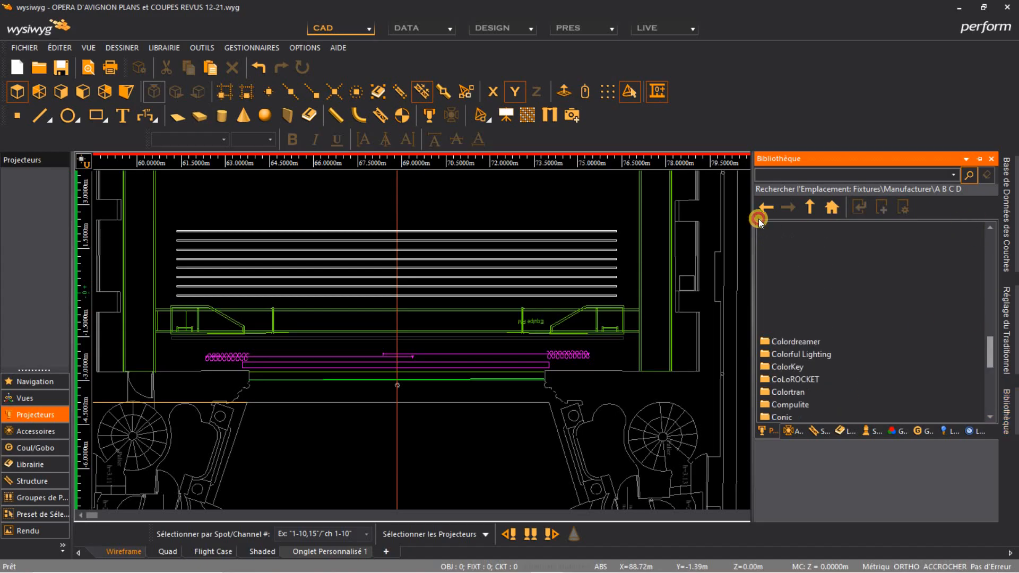
click(797, 242)
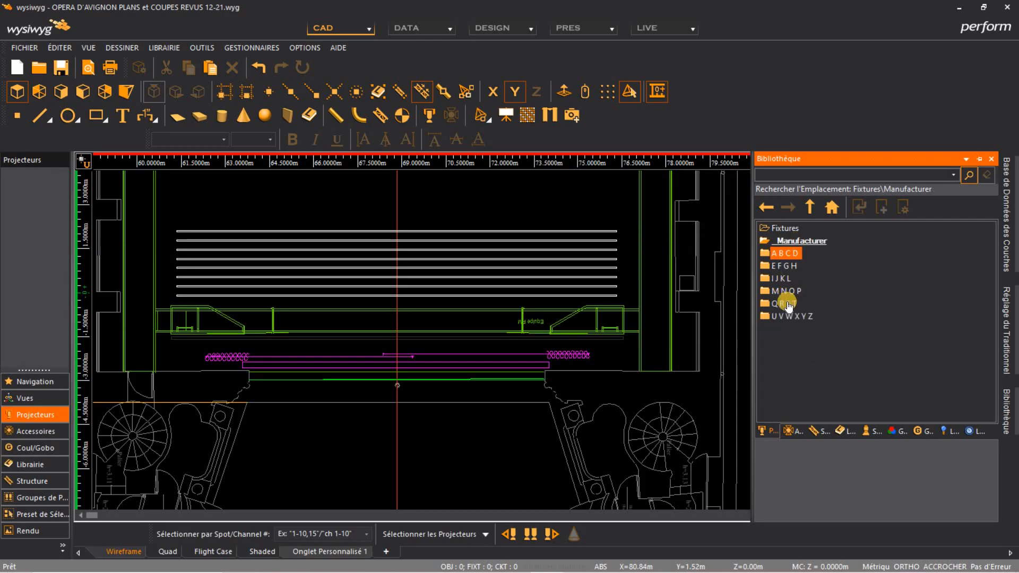
click(786, 305)
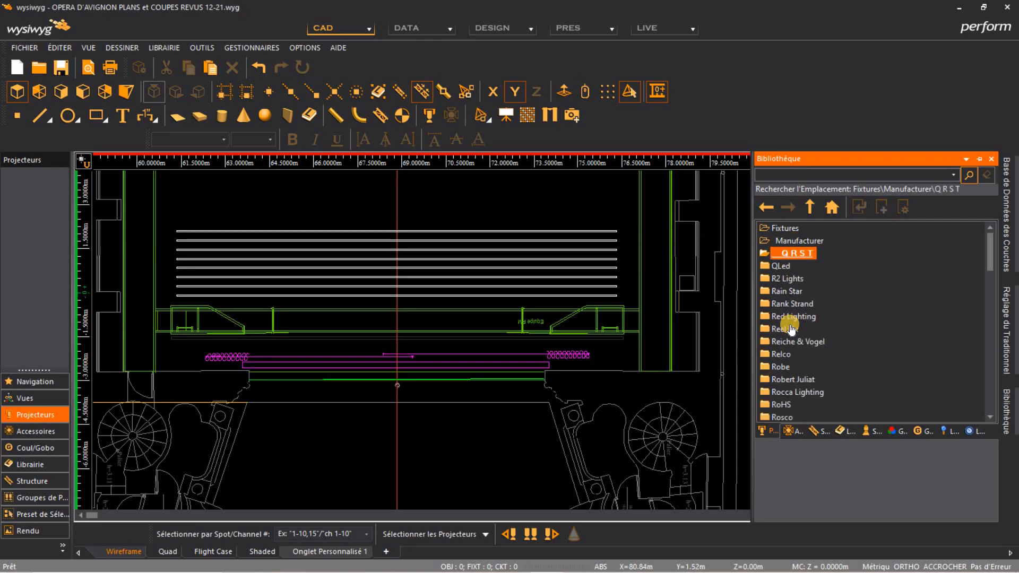
click(786, 380)
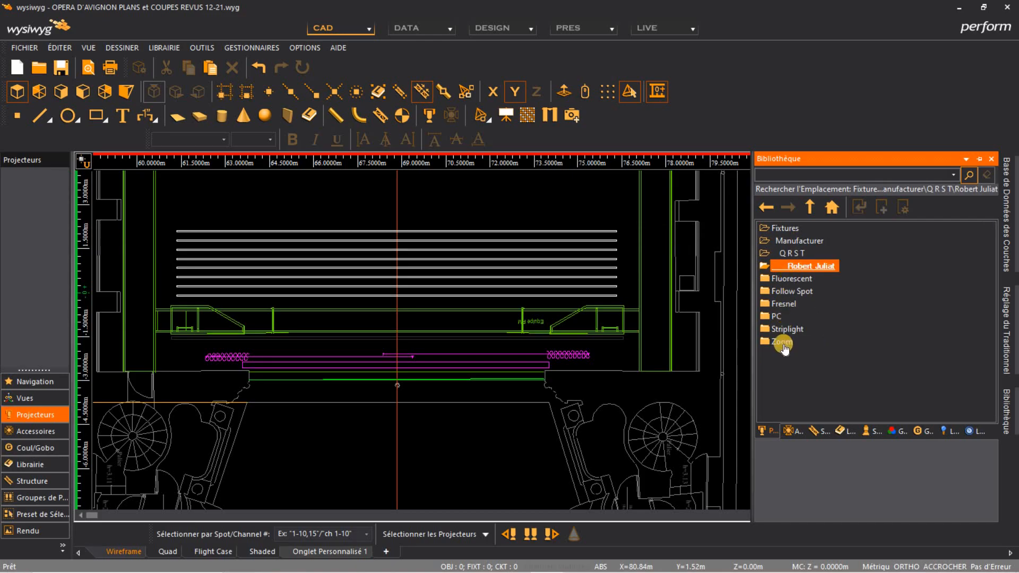
click(782, 342)
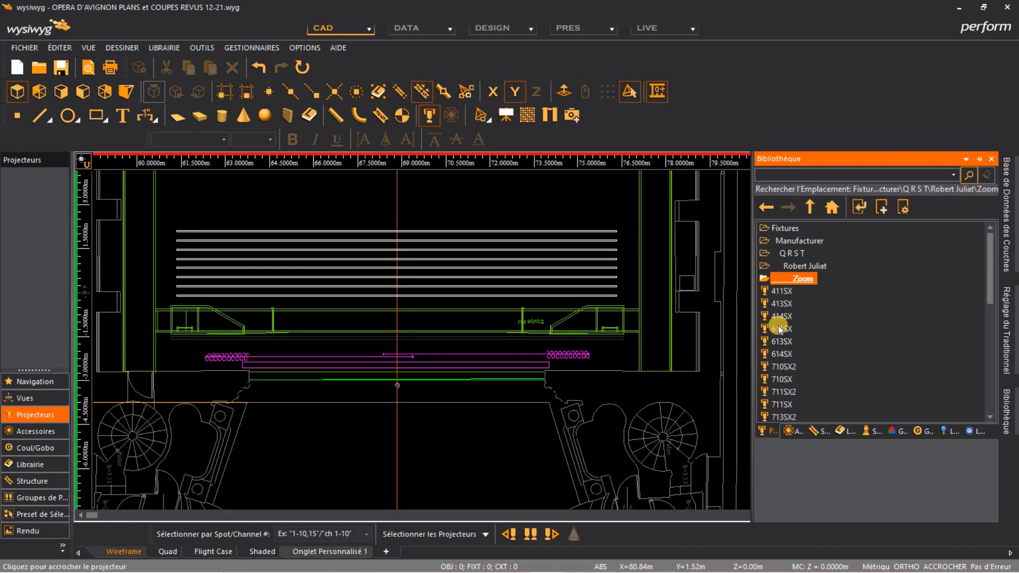
Place Robert Juliat 614SX fixtures onto the new perches above the stage
drag(781, 353, 427, 298)
drag(543, 287, 509, 277)
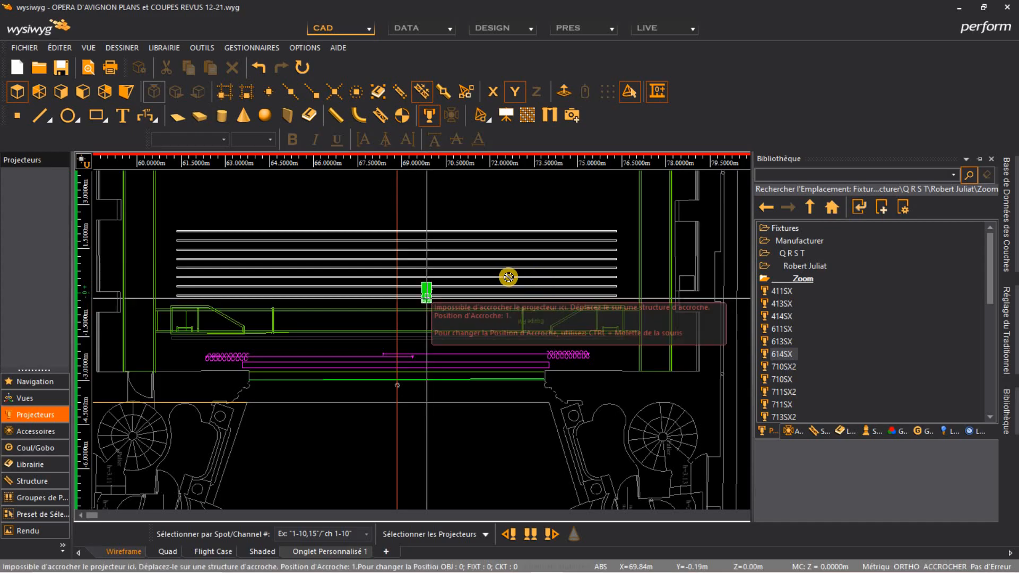
drag(478, 343, 573, 268)
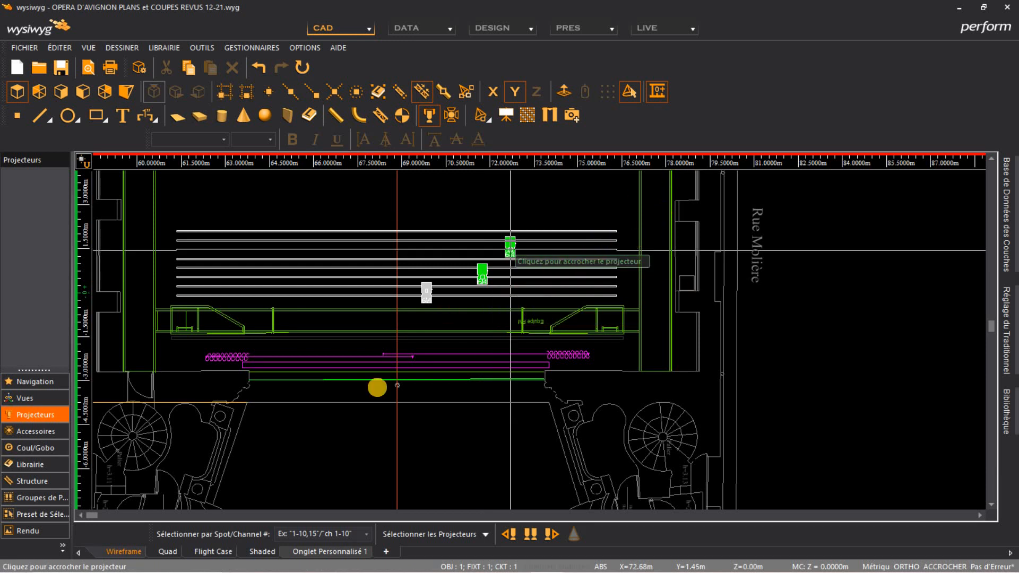
drag(288, 227, 348, 160)
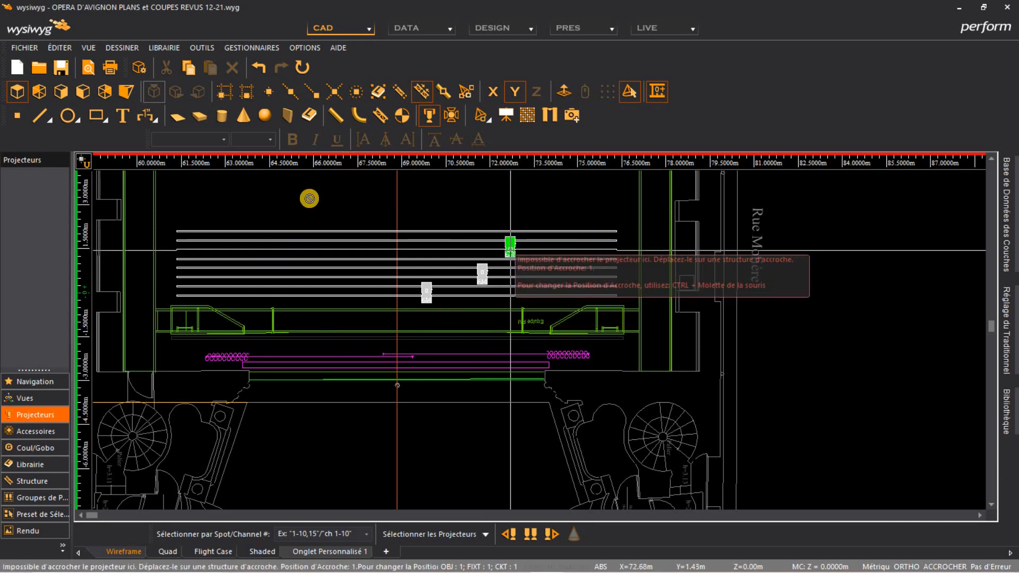